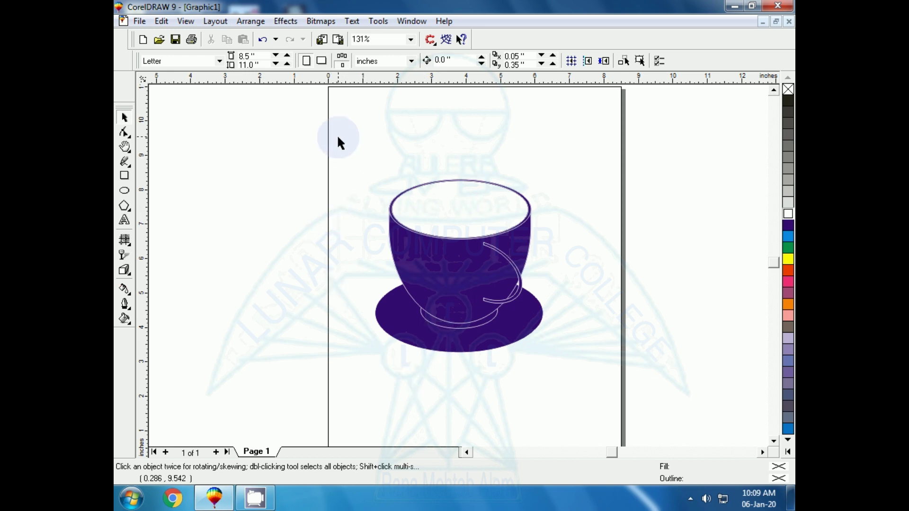
Examine the complete cup-and-saucer artwork enlarged to fill the view.
{"action": "left_click_drag", "start_coordinate": [338, 137], "coordinate": [576, 393]}
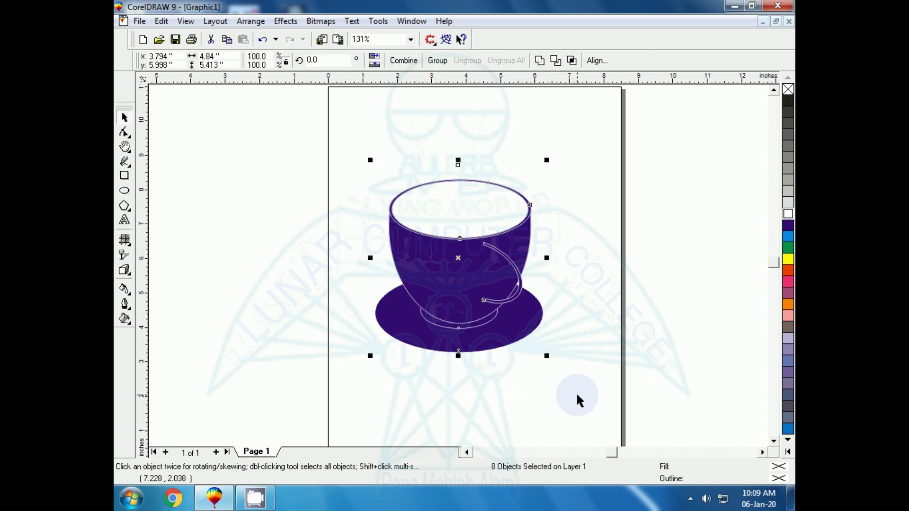
{"action": "key", "text": "shift+F2"}
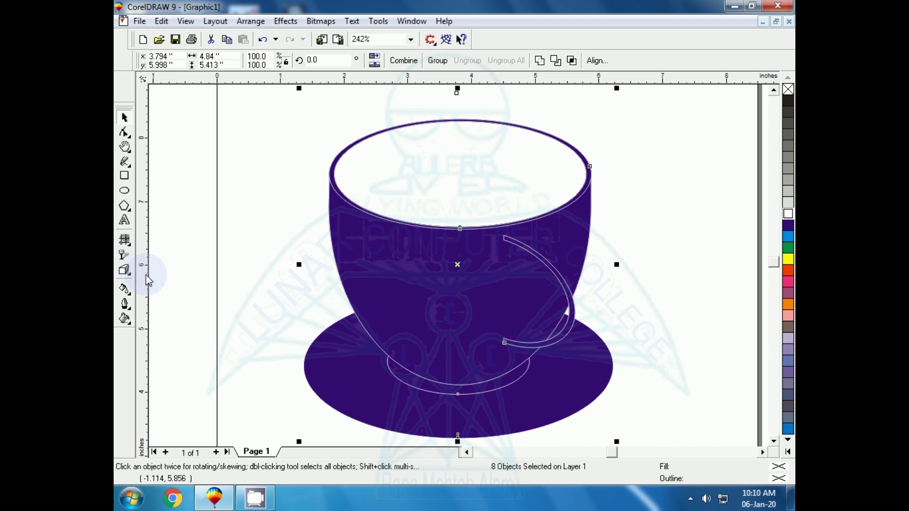
{"action": "left_click", "coordinate": [658, 161]}
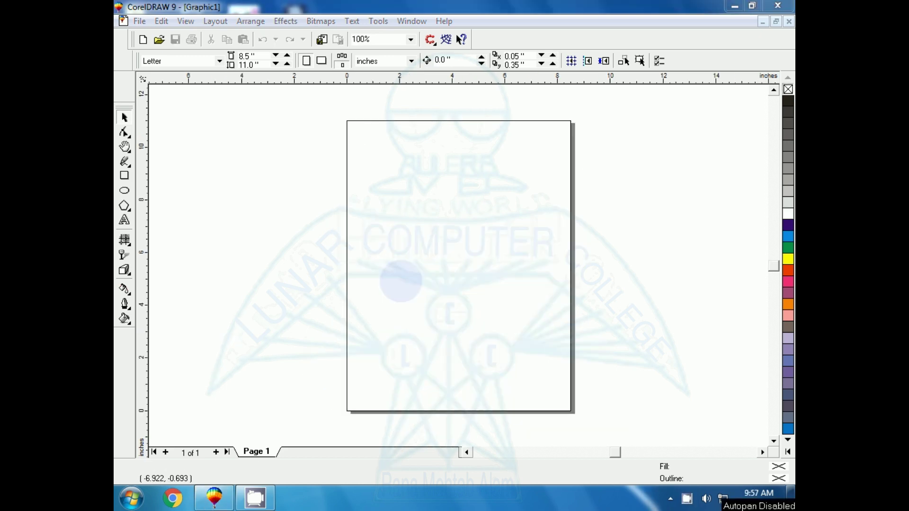
Draw an upright rectangle about 4.12 by 6.04 inches around the middle of the page.
{"action": "left_click", "coordinate": [125, 177]}
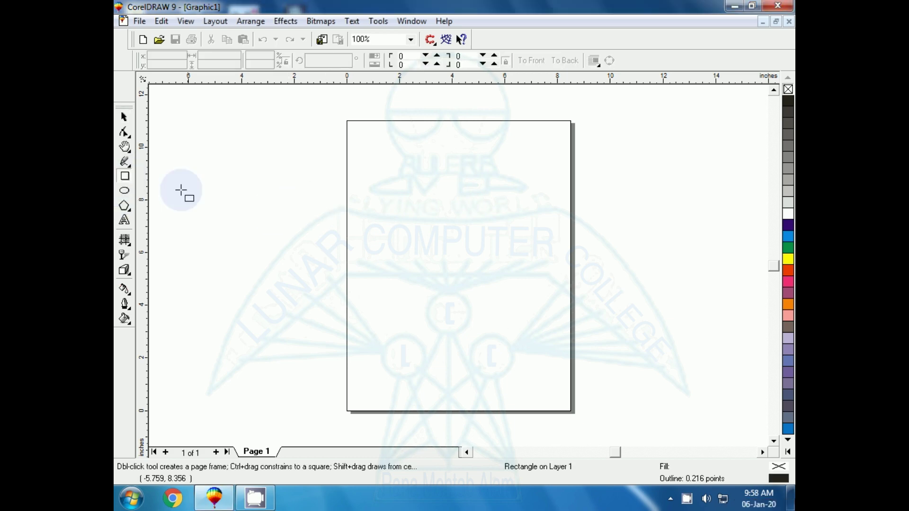
{"action": "left_click_drag", "start_coordinate": [396, 197], "coordinate": [504, 356]}
{"action": "left_click_drag", "start_coordinate": [452, 278], "coordinate": [450, 265]}
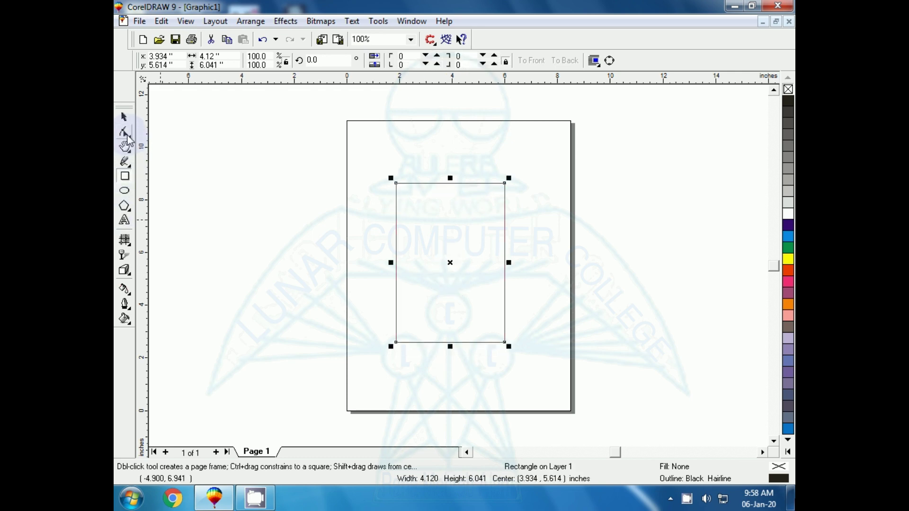
Round all four corners of the rectangle to the full roundness of 100 with the Shape tool.
{"action": "left_click", "coordinate": [125, 134]}
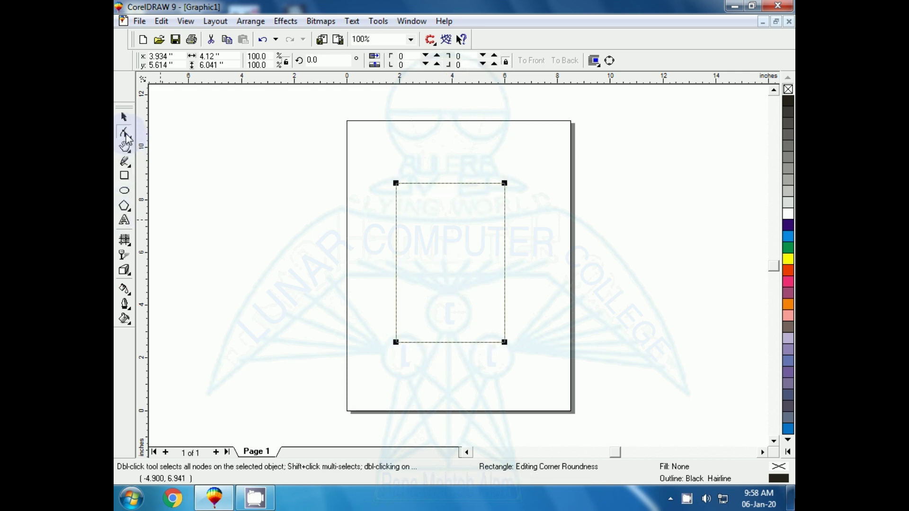
{"action": "left_click", "coordinate": [396, 185]}
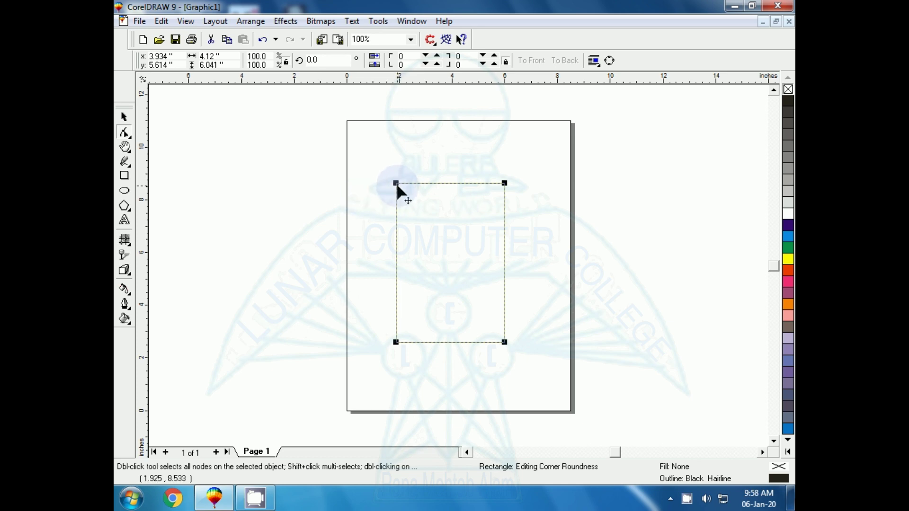
{"action": "left_click_drag", "start_coordinate": [397, 186], "coordinate": [464, 200]}
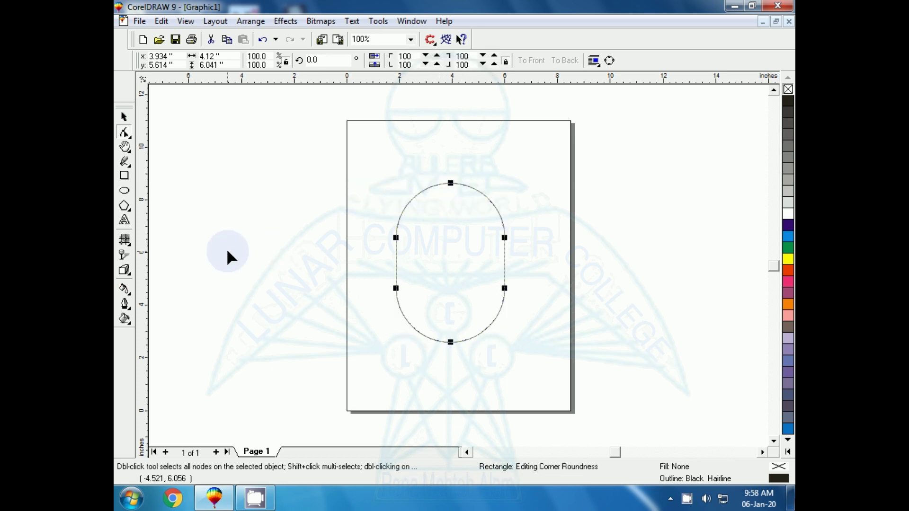
{"action": "left_click", "coordinate": [125, 119]}
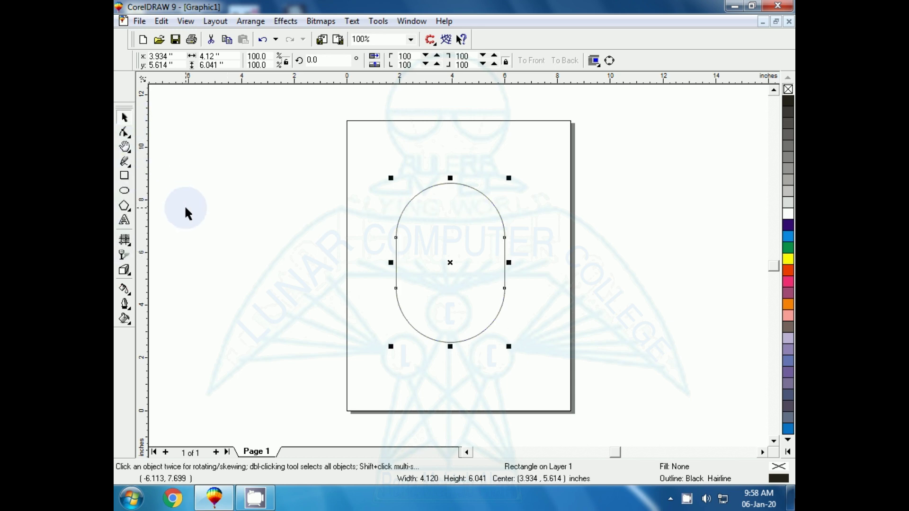
Draw a horizontal freehand line about 6.44 inches long across the rounded shape's lower half and shift it up to about y 5.10 inches.
{"action": "key", "text": "shift+F2"}
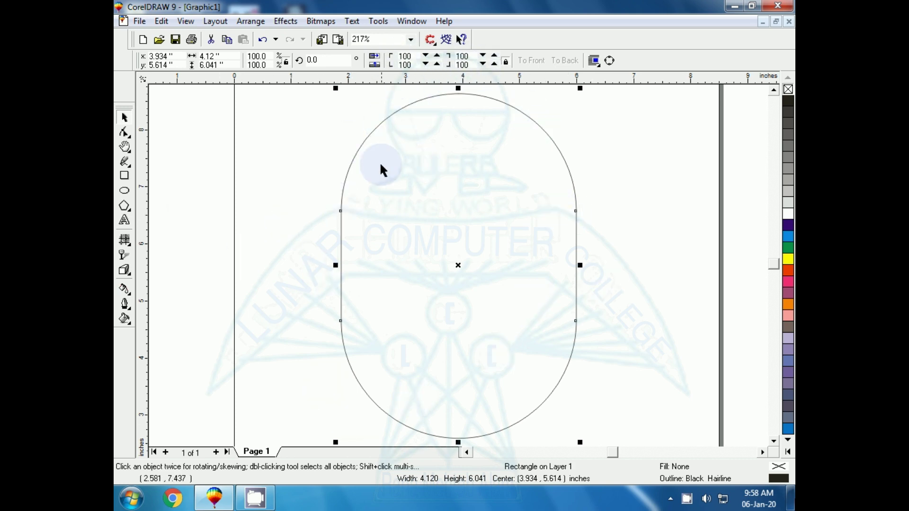
{"action": "left_click", "coordinate": [124, 163]}
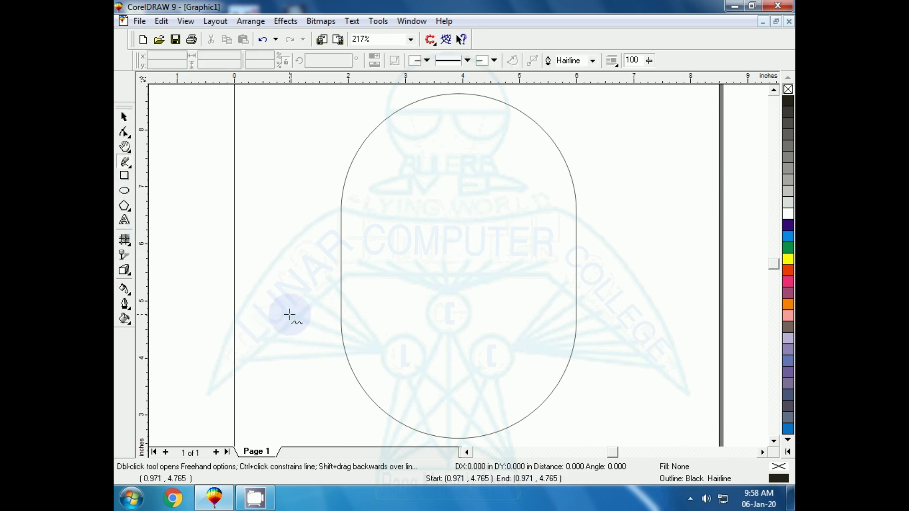
{"action": "left_click", "coordinate": [656, 336], "text": "ctrl"}
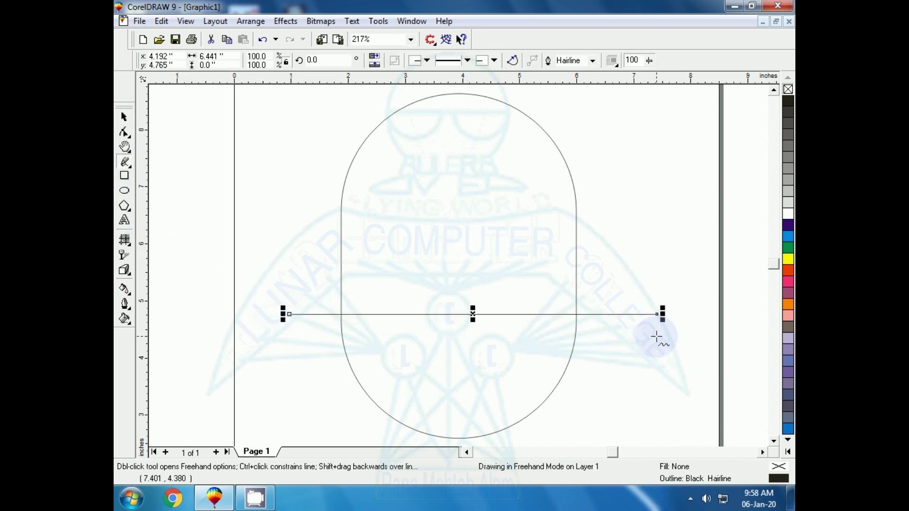
{"action": "left_click", "coordinate": [124, 117]}
{"action": "left_click", "coordinate": [205, 247]}
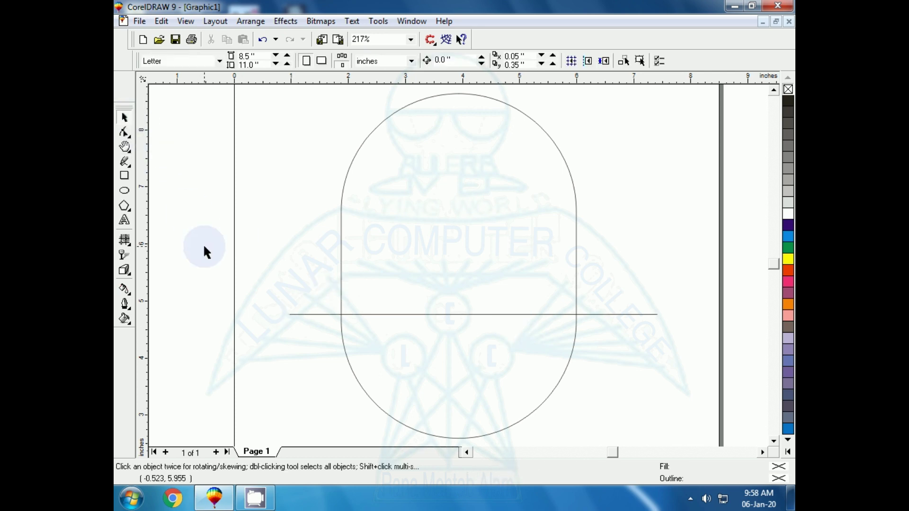
{"action": "left_click", "coordinate": [415, 314]}
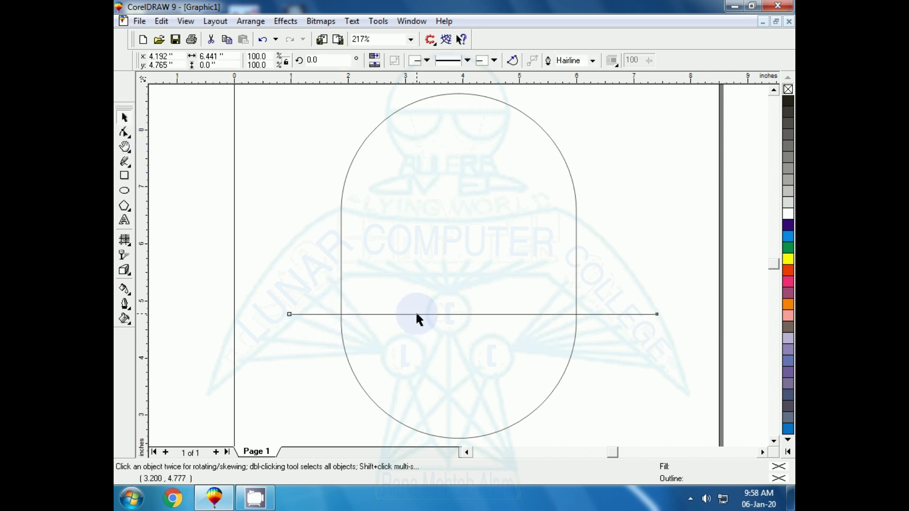
{"action": "left_click_drag", "start_coordinate": [473, 314], "coordinate": [473, 294]}
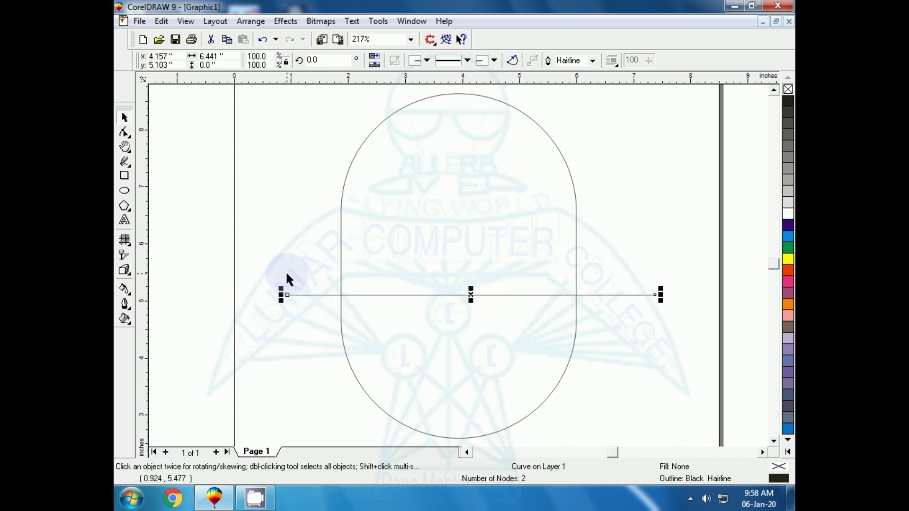
Select the horizontal line together with the rounded shape and trim the shape along the line.
{"action": "key", "text": "F3"}
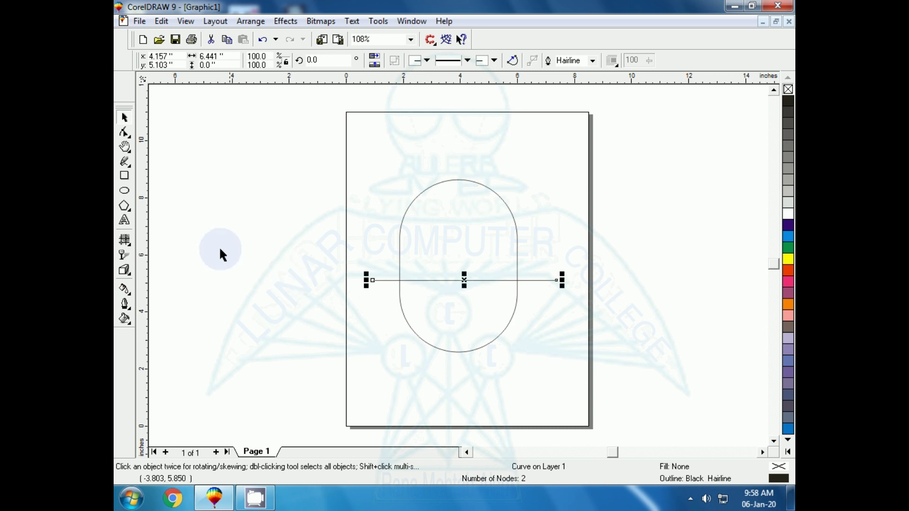
{"action": "left_click", "coordinate": [195, 248]}
{"action": "left_click_drag", "start_coordinate": [282, 143], "coordinate": [584, 394]}
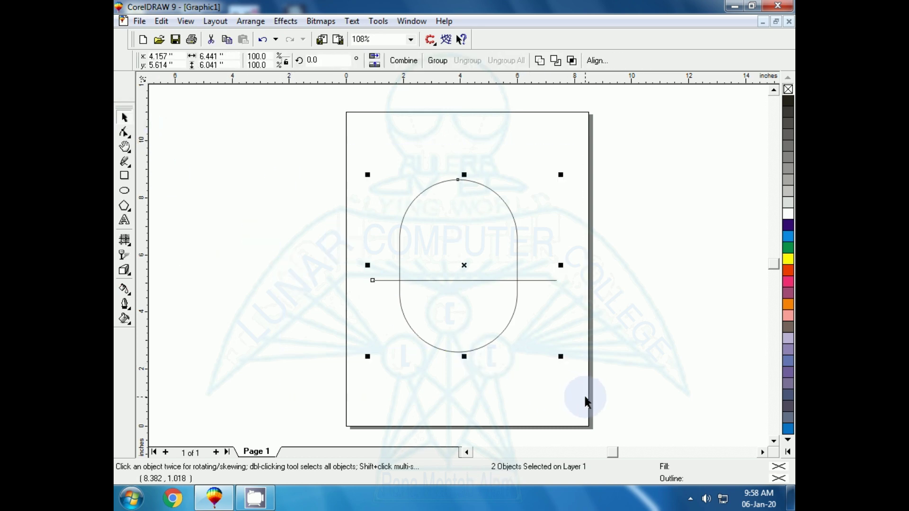
{"action": "left_click", "coordinate": [557, 63]}
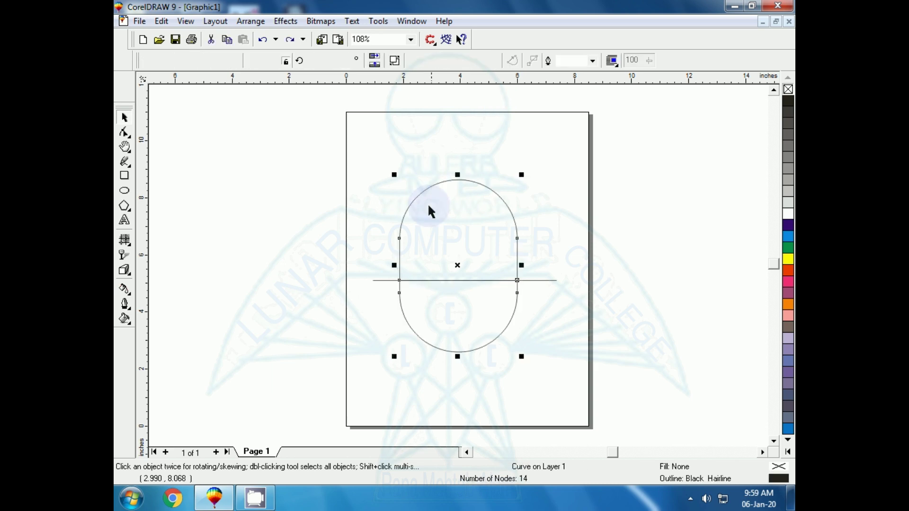
Move the trimmed shape down beyond the page's left edge and delete the leftover horizontal line.
{"action": "left_click", "coordinate": [386, 302]}
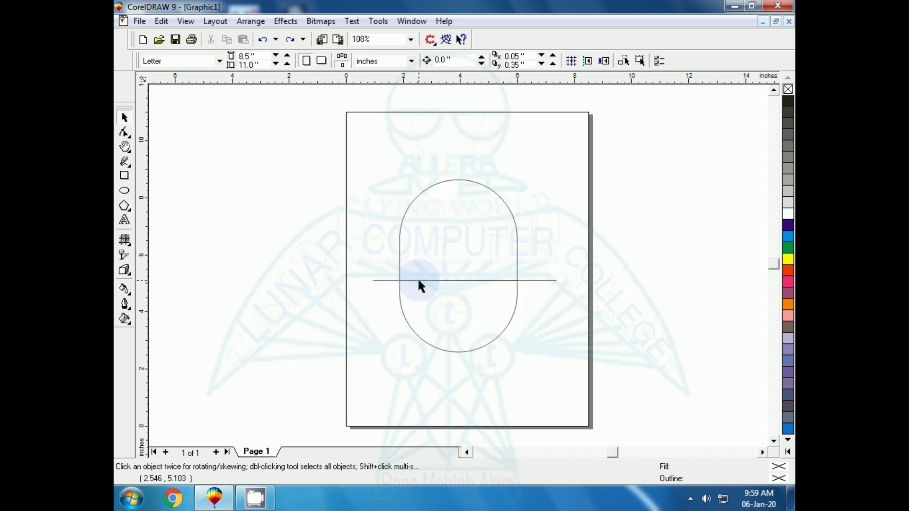
{"action": "left_click", "coordinate": [419, 282]}
{"action": "left_click", "coordinate": [432, 366]}
{"action": "left_click_drag", "start_coordinate": [439, 350], "coordinate": [293, 415]}
{"action": "left_click", "coordinate": [216, 352]}
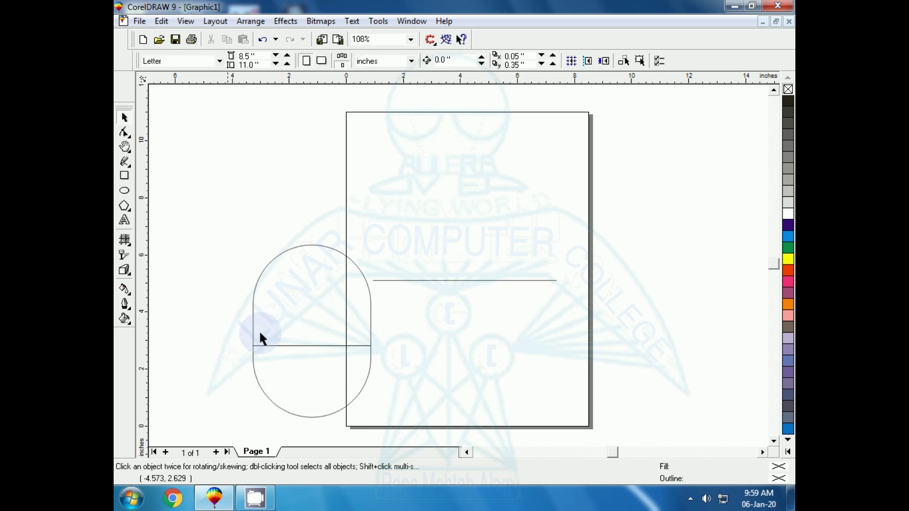
{"action": "left_click", "coordinate": [445, 281]}
{"action": "key", "text": "Delete"}
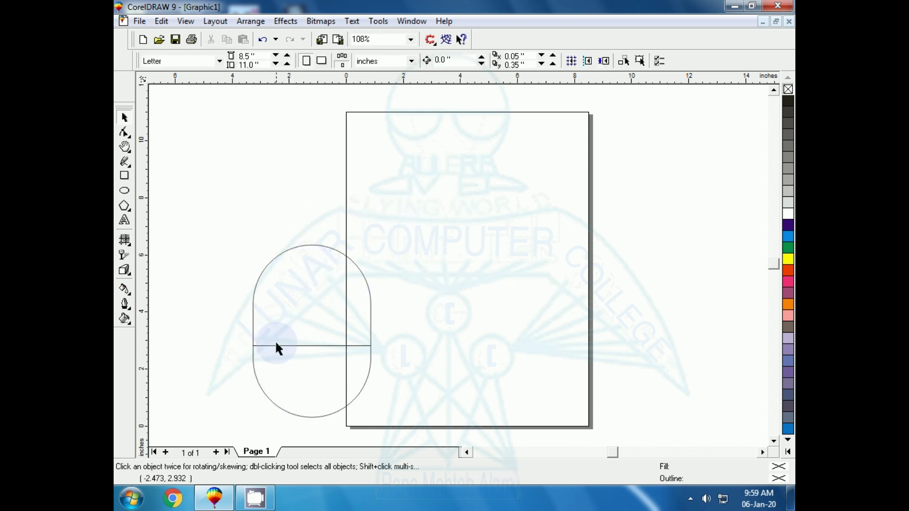
Move the trimmed shape back to the middle of the page and break it apart into separate pieces.
{"action": "left_click_drag", "start_coordinate": [379, 407], "coordinate": [431, 421]}
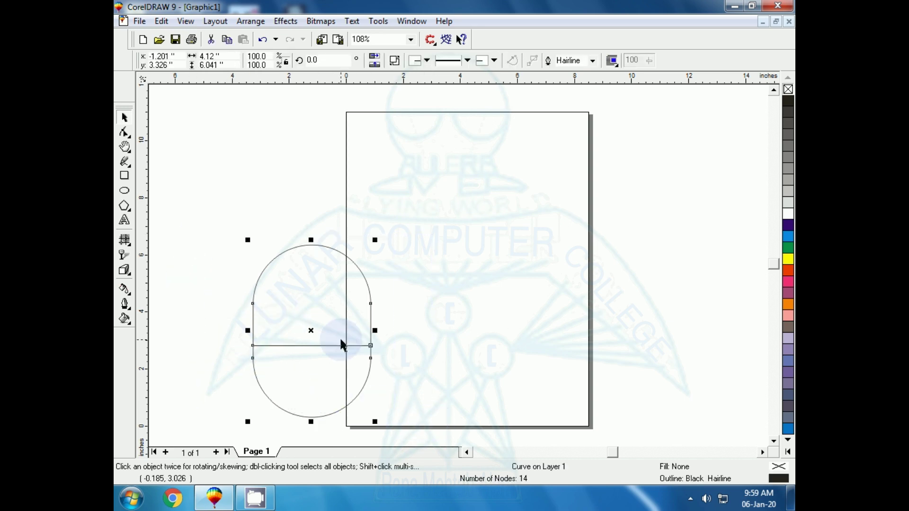
{"action": "left_click_drag", "start_coordinate": [314, 329], "coordinate": [458, 262]}
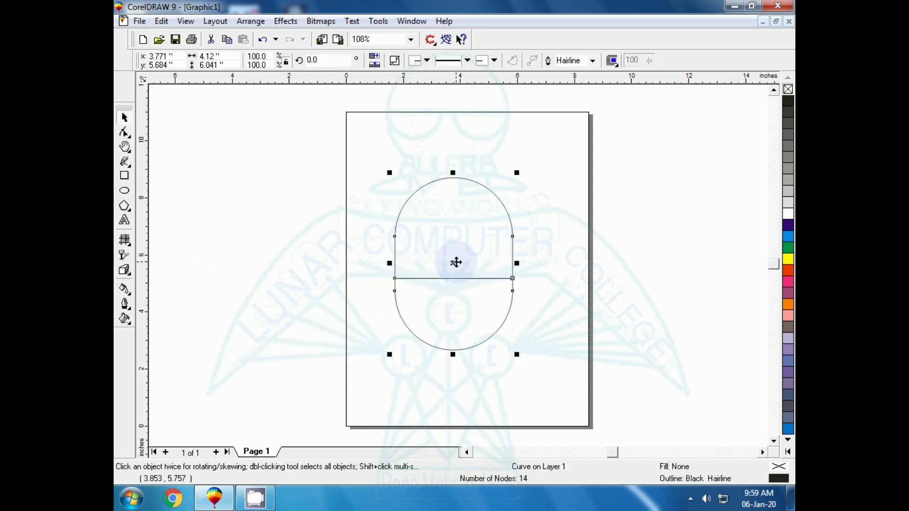
{"action": "left_click", "coordinate": [353, 276]}
{"action": "left_click_drag", "start_coordinate": [384, 144], "coordinate": [567, 382]}
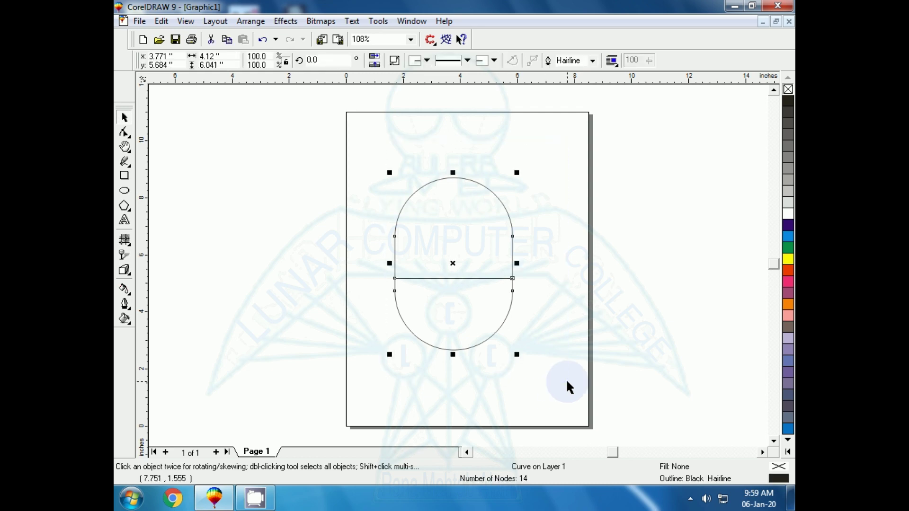
{"action": "left_click", "coordinate": [393, 62]}
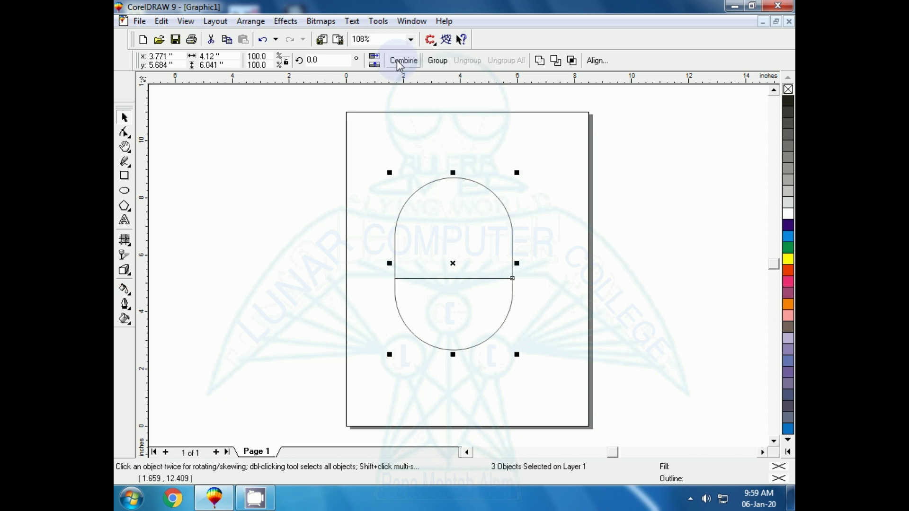
{"action": "left_click", "coordinate": [372, 242]}
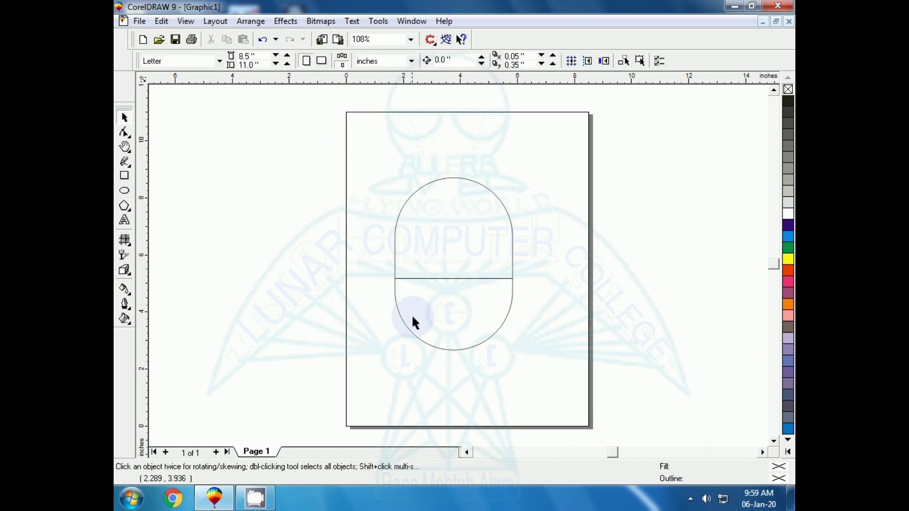
Pull the two halves of the shape apart and delete the upper domed piece.
{"action": "left_click_drag", "start_coordinate": [436, 350], "coordinate": [391, 400]}
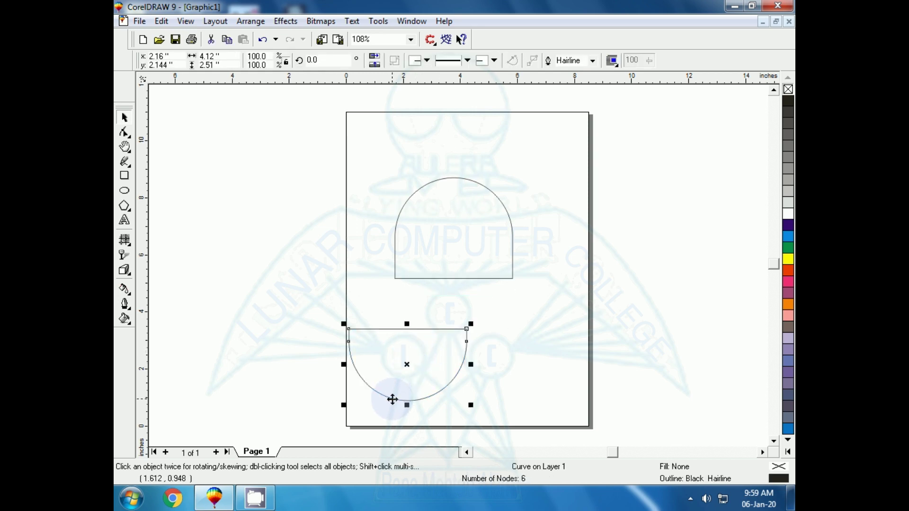
{"action": "left_click_drag", "start_coordinate": [454, 274], "coordinate": [476, 247]}
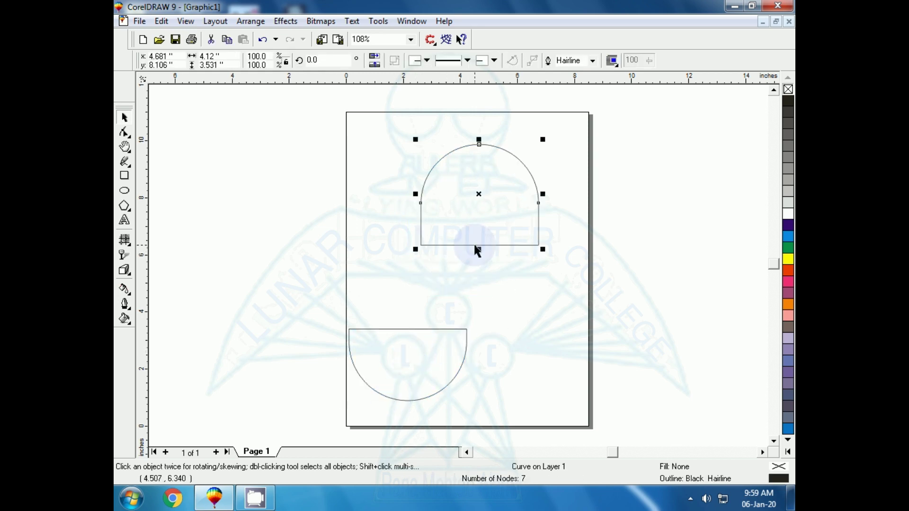
{"action": "key", "text": "Delete"}
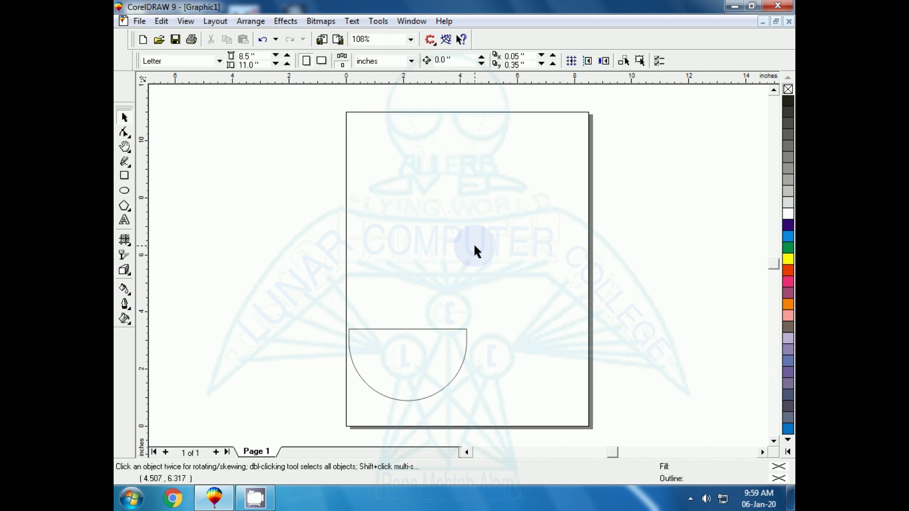
Move the remaining bowl-shaped piece to the upper middle of the page and stretch it downward to about 3.43 inches high.
{"action": "left_click", "coordinate": [390, 328]}
{"action": "left_click_drag", "start_coordinate": [390, 330], "coordinate": [438, 211]}
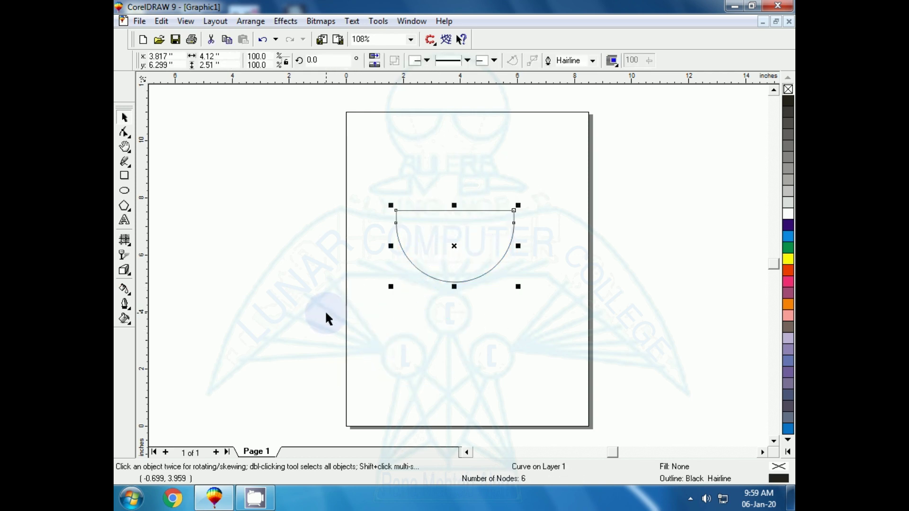
{"action": "key", "text": "shift+F2"}
{"action": "key", "text": "F3"}
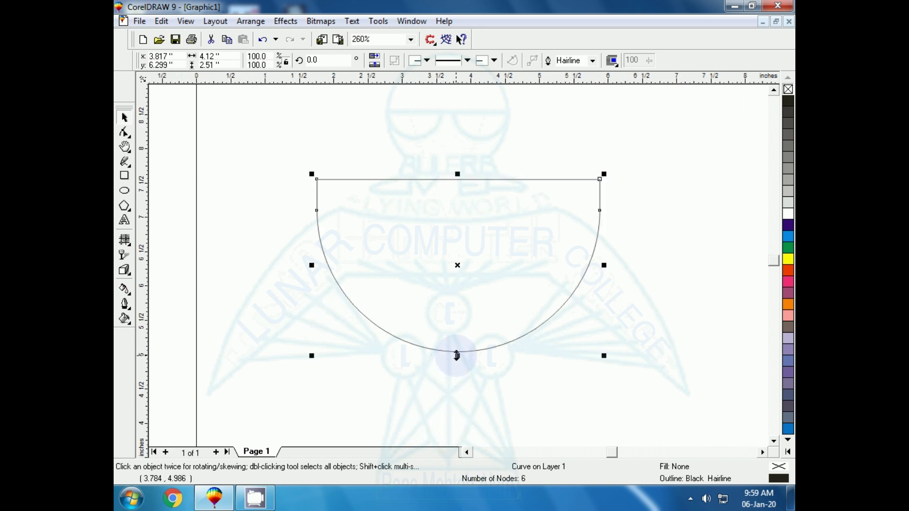
{"action": "left_click_drag", "start_coordinate": [457, 356], "coordinate": [457, 417]}
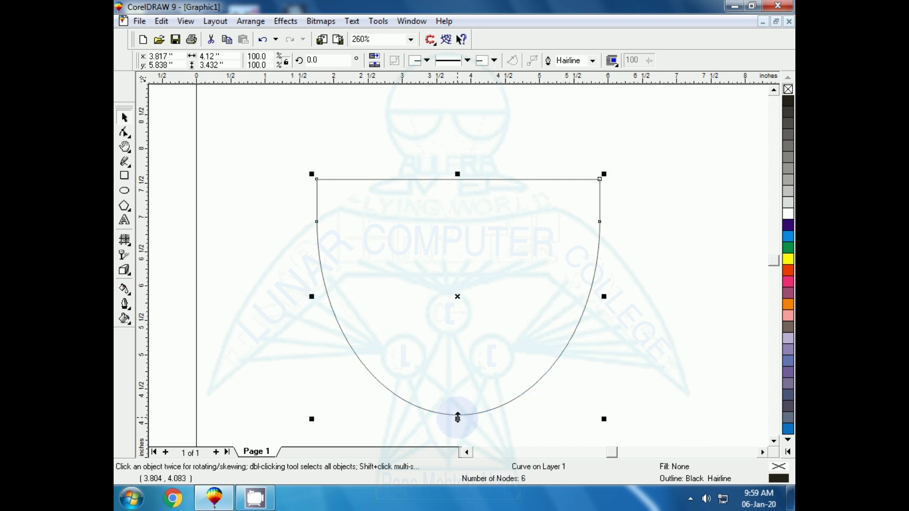
Draw a wide ellipse across the upper part of the bowl shape and size it to about 4.05 by 1.73 inches.
{"action": "left_click", "coordinate": [124, 190]}
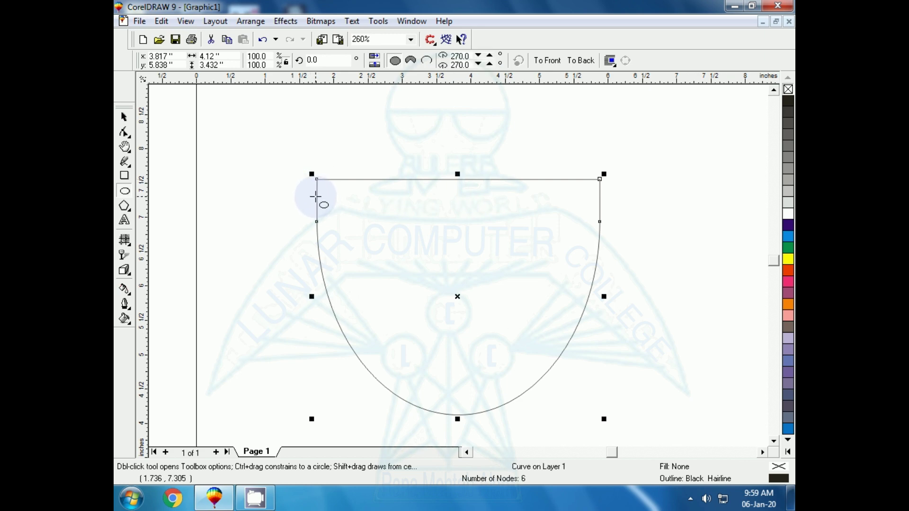
{"action": "left_click_drag", "start_coordinate": [316, 196], "coordinate": [592, 316]}
{"action": "left_click_drag", "start_coordinate": [595, 316], "coordinate": [593, 317]}
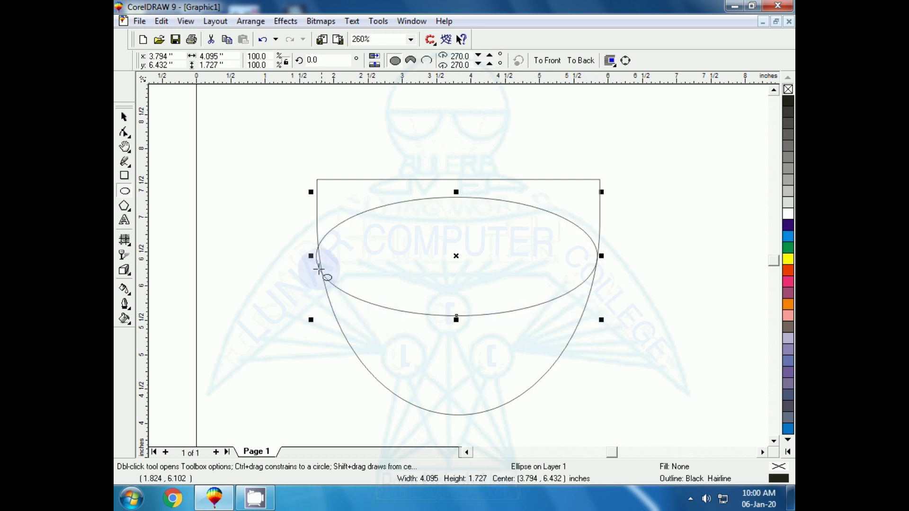
{"action": "left_click_drag", "start_coordinate": [309, 257], "coordinate": [311, 256]}
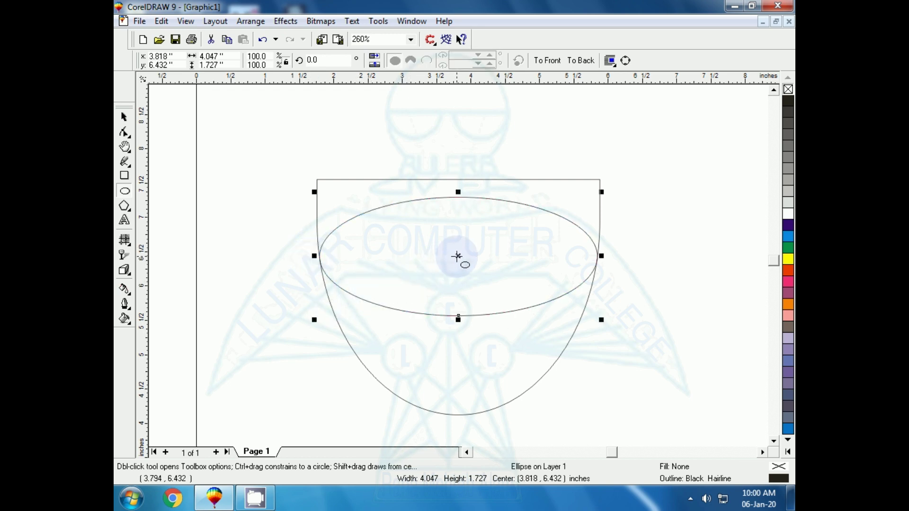
Move the ellipse up over the bowl's top edge and widen it to about 4.12 inches to span the bowl.
{"action": "left_click_drag", "start_coordinate": [457, 255], "coordinate": [460, 188]}
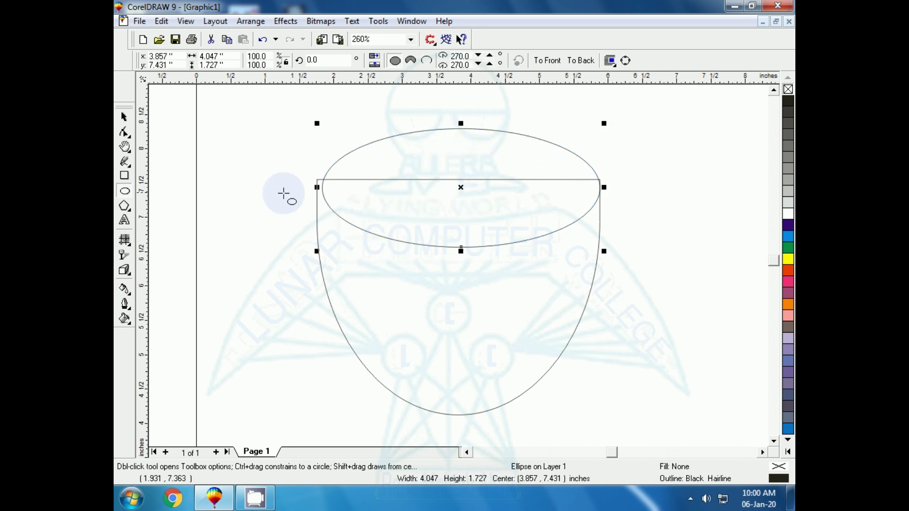
{"action": "left_click_drag", "start_coordinate": [318, 188], "coordinate": [313, 188]}
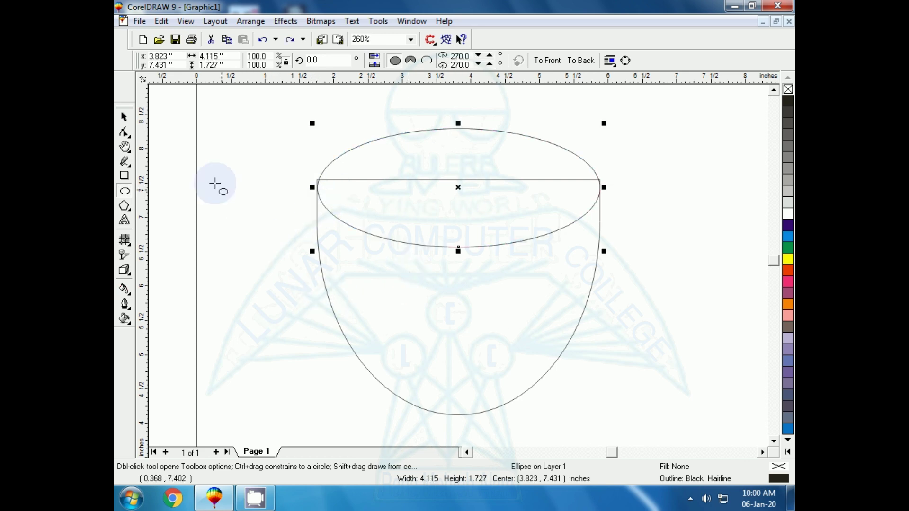
Select the ellipse together with the bowl and trim the bowl's top along the ellipse.
{"action": "left_click", "coordinate": [124, 117]}
{"action": "left_click", "coordinate": [215, 174]}
{"action": "mouse_move", "coordinate": [245, 105]}
{"action": "left_mouse_down"}
{"action": "mouse_move", "coordinate": [471, 361]}
{"action": "mouse_move", "coordinate": [632, 434]}
{"action": "left_mouse_up"}
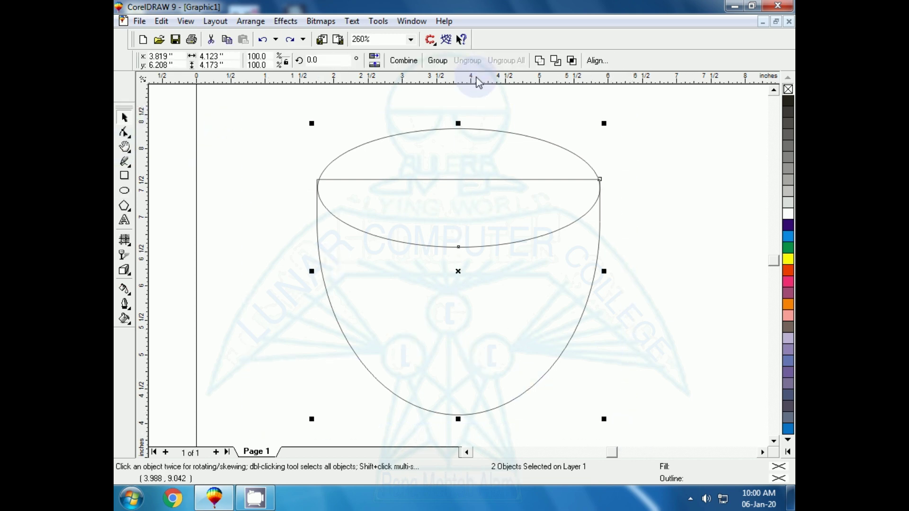
{"action": "left_click", "coordinate": [561, 62]}
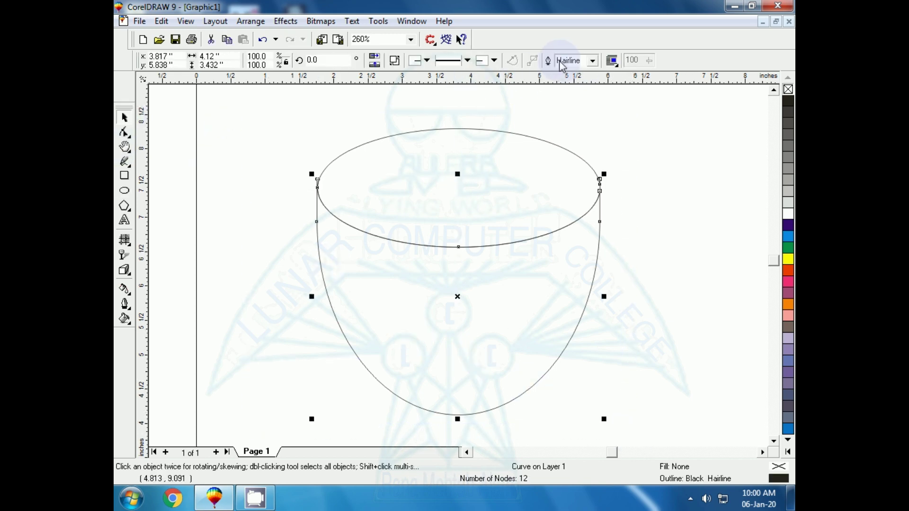
{"action": "left_click", "coordinate": [285, 197]}
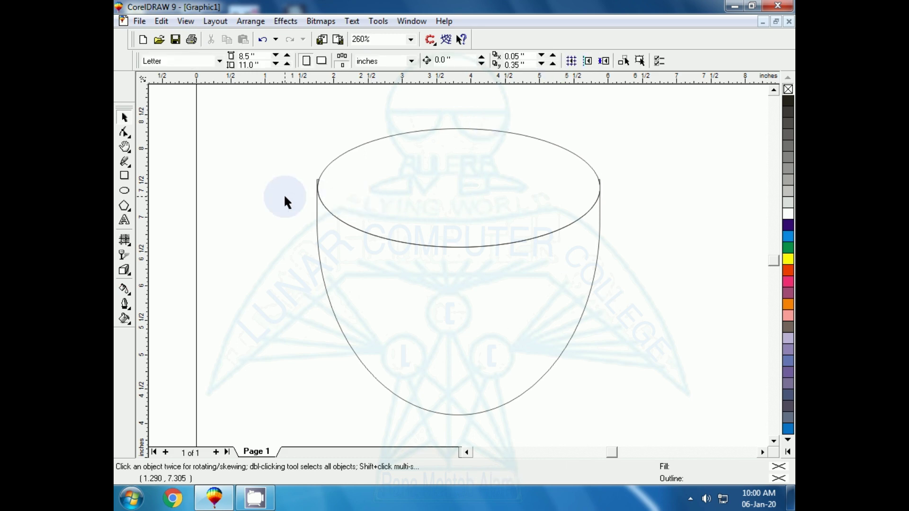
Reshape the bowl's protruding upper-left corner by moving its nodes onto the rim ellipse's edge.
{"action": "left_click", "coordinate": [438, 245]}
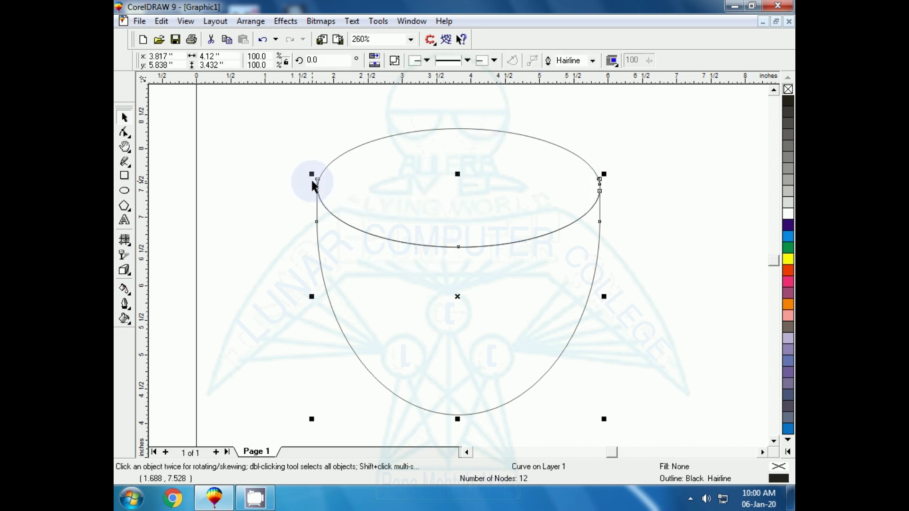
{"action": "left_click_drag", "start_coordinate": [318, 180], "coordinate": [318, 181]}
{"action": "left_click", "coordinate": [278, 206]}
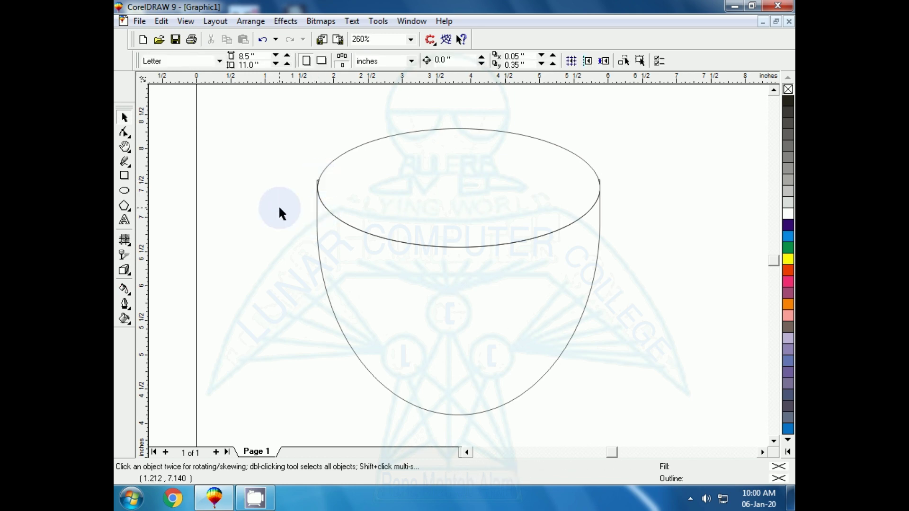
{"action": "key", "text": "z"}
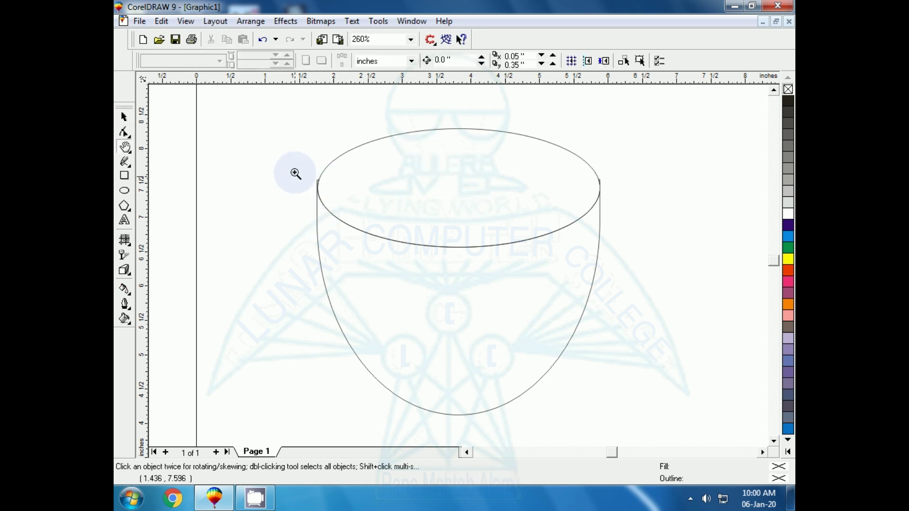
{"action": "left_click", "coordinate": [342, 220]}
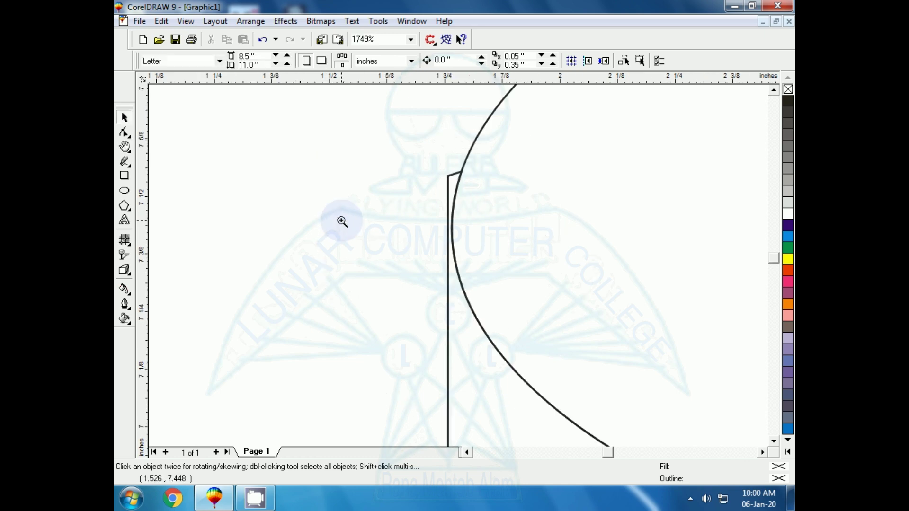
{"action": "left_click", "coordinate": [448, 177]}
{"action": "left_click_drag", "start_coordinate": [448, 176], "coordinate": [450, 228]}
{"action": "left_click", "coordinate": [452, 230]}
{"action": "left_click", "coordinate": [388, 289]}
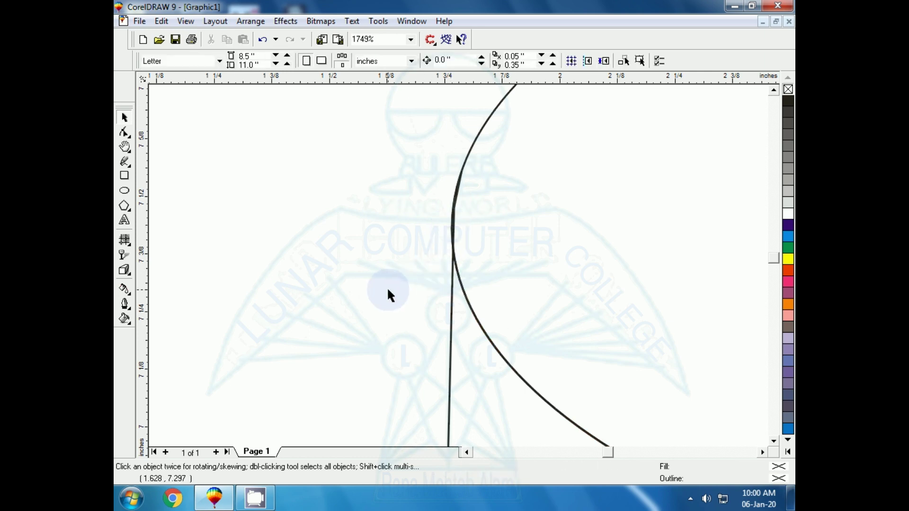
Move the corner node protruding at the bowl's upper right onto the rim ellipse's edge.
{"action": "key", "text": "F4"}
{"action": "key", "text": "F2"}
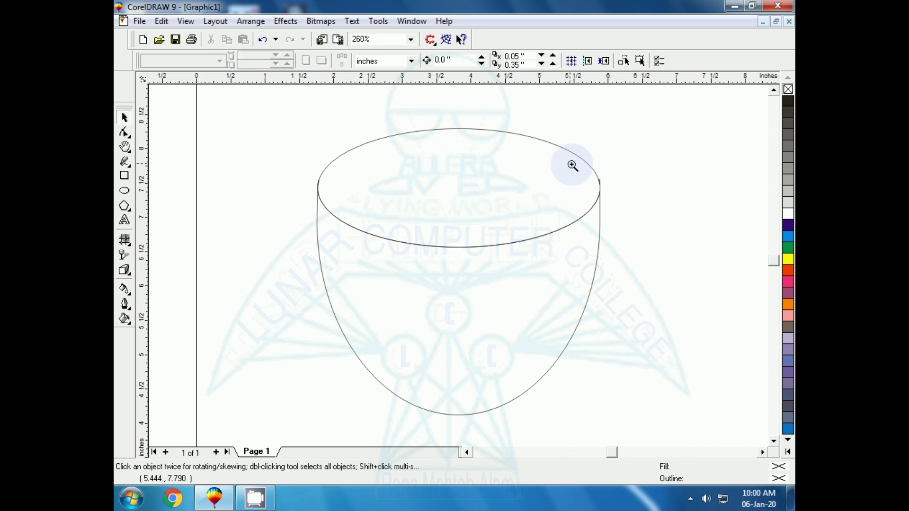
{"action": "left_click_drag", "start_coordinate": [574, 167], "coordinate": [661, 270]}
{"action": "key", "text": "F2"}
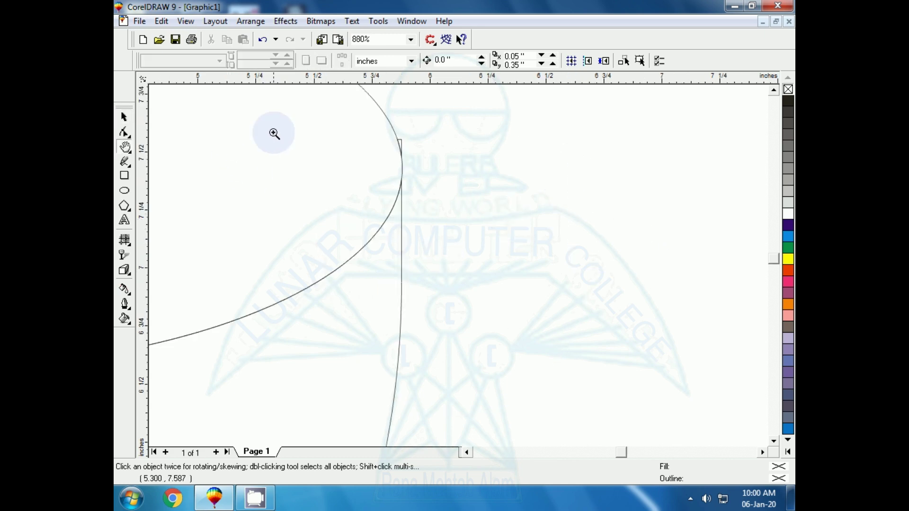
{"action": "left_click_drag", "start_coordinate": [341, 118], "coordinate": [439, 263]}
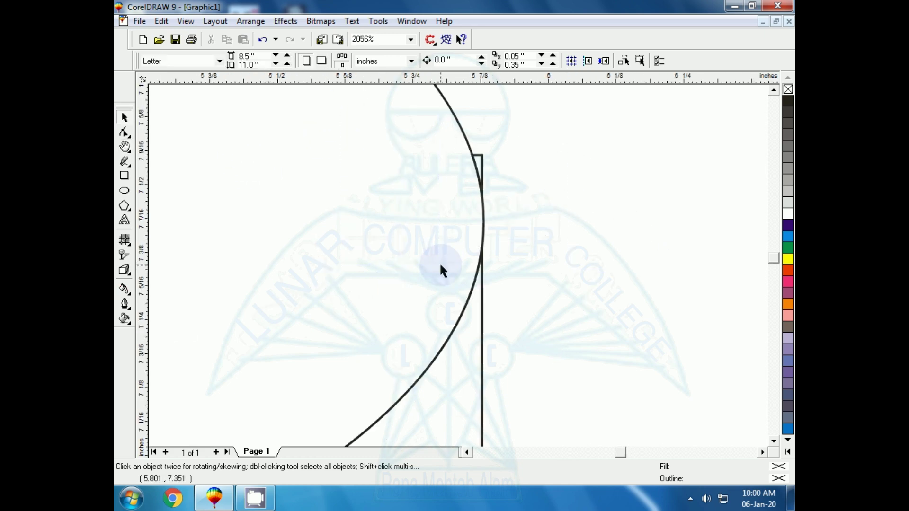
{"action": "left_click", "coordinate": [481, 160]}
{"action": "left_click_drag", "start_coordinate": [482, 154], "coordinate": [481, 155]}
{"action": "left_click", "coordinate": [465, 290]}
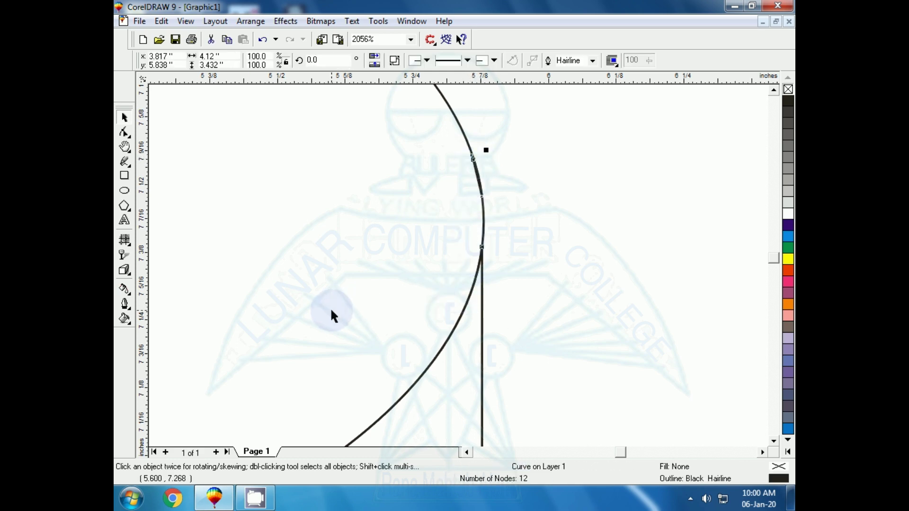
{"action": "key", "text": "F3"}
{"action": "key", "text": "F3"}
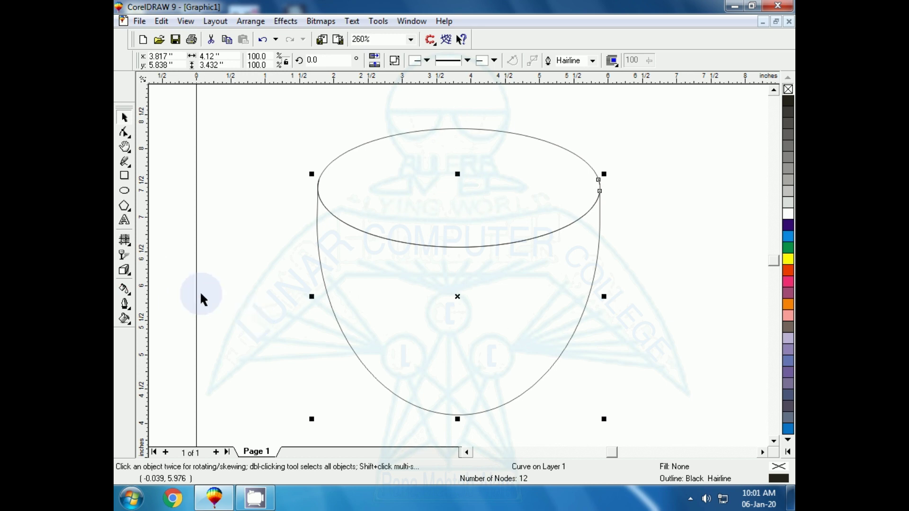
{"action": "left_click", "coordinate": [201, 295]}
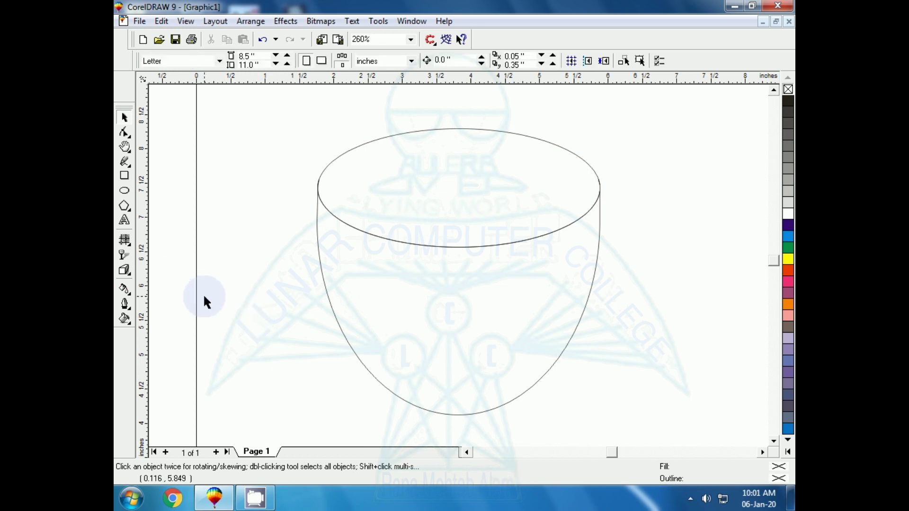
Make a smaller concentric copy of the rim ellipse, about 3.75 by 1.57 inches.
{"action": "key", "text": "F3"}
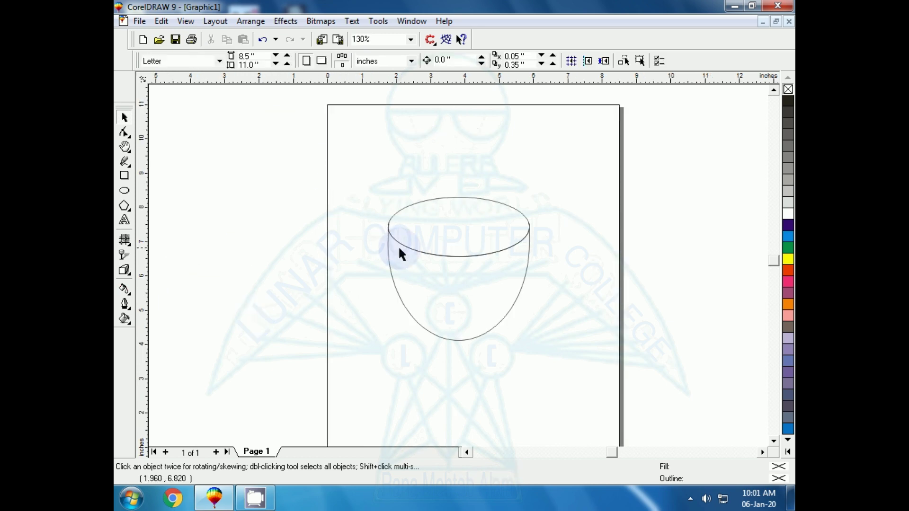
{"action": "left_click", "coordinate": [416, 249]}
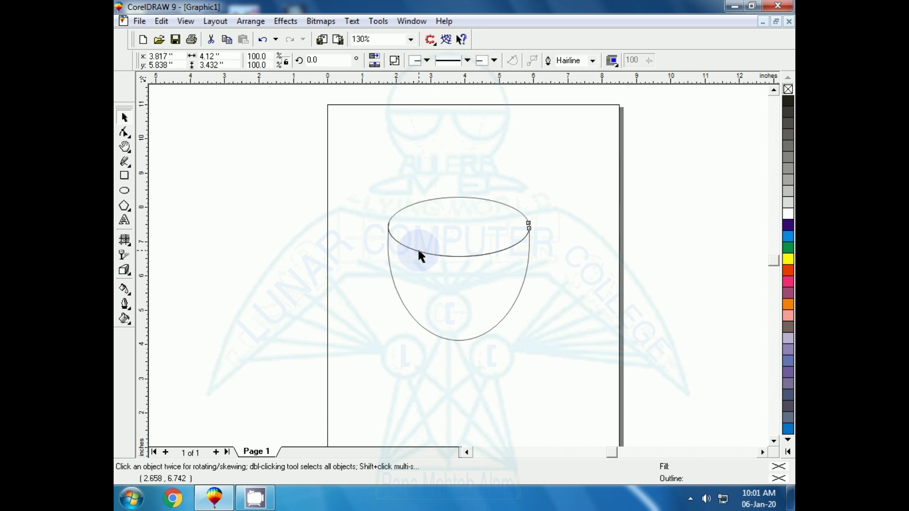
{"action": "left_click", "coordinate": [414, 174]}
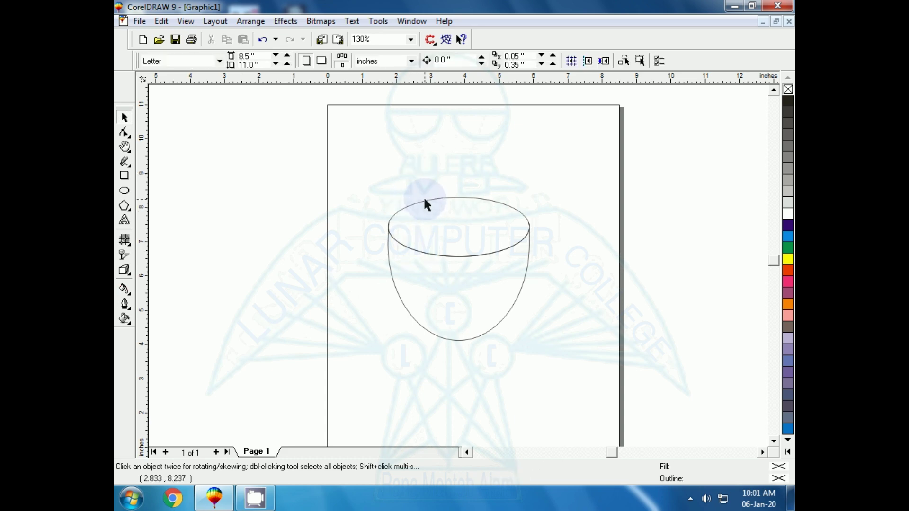
{"action": "left_click", "coordinate": [425, 201]}
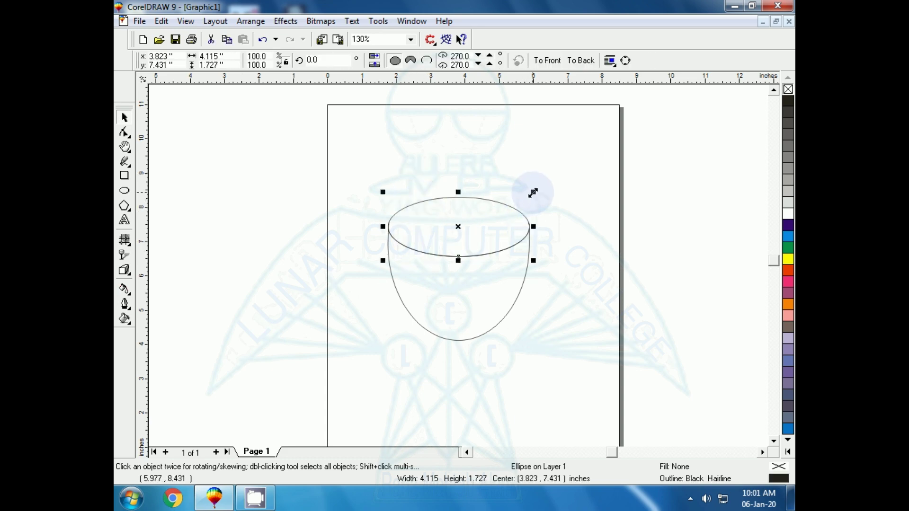
{"action": "left_click_drag", "start_coordinate": [533, 194], "coordinate": [529, 196]}
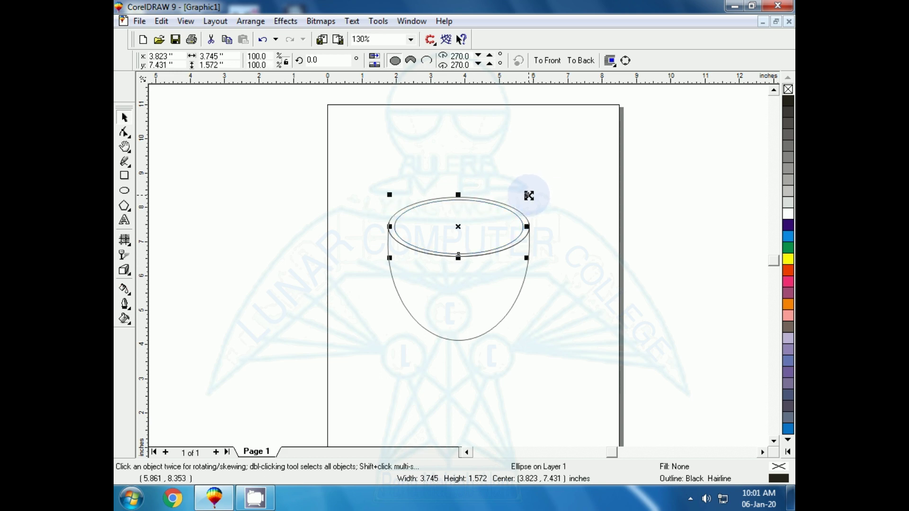
{"action": "left_click", "coordinate": [338, 189]}
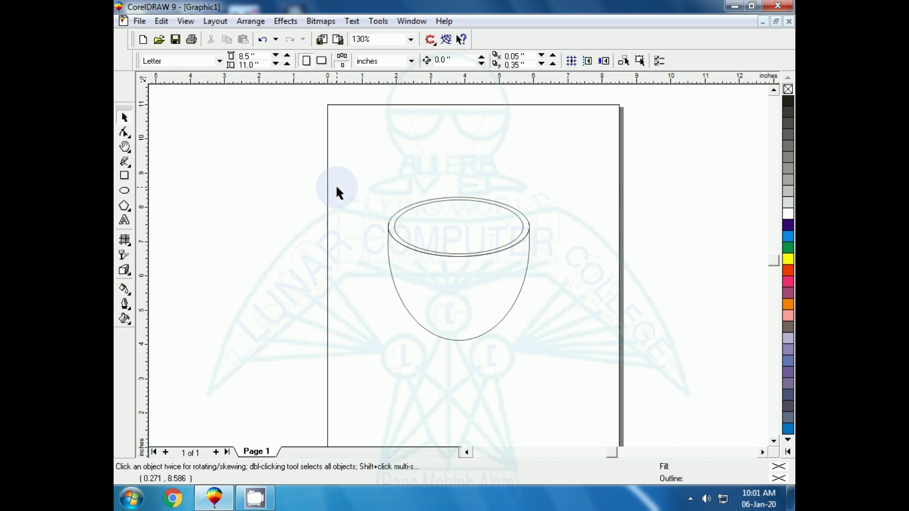
Enlarge the inner ellipse about its centre to about 3.96 by 1.66 inches for a thinner rim.
{"action": "left_click", "coordinate": [521, 226]}
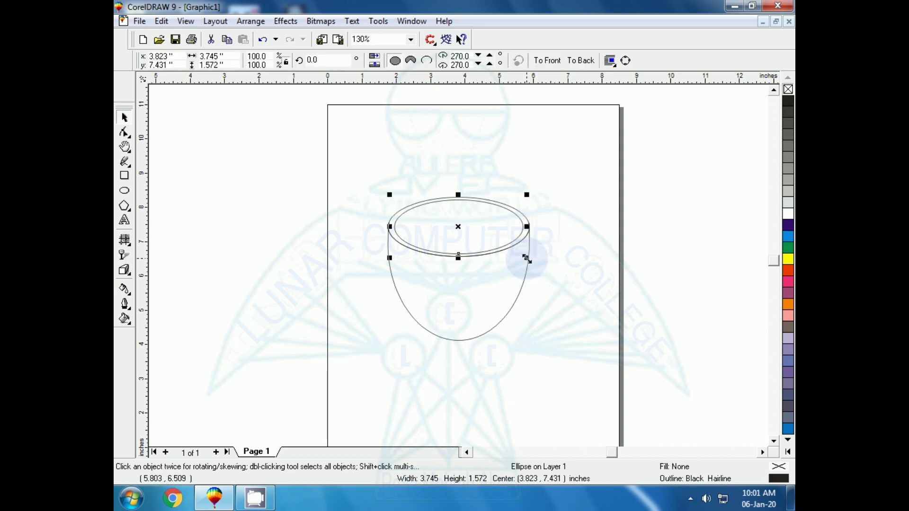
{"action": "left_click_drag", "start_coordinate": [527, 258], "coordinate": [530, 259]}
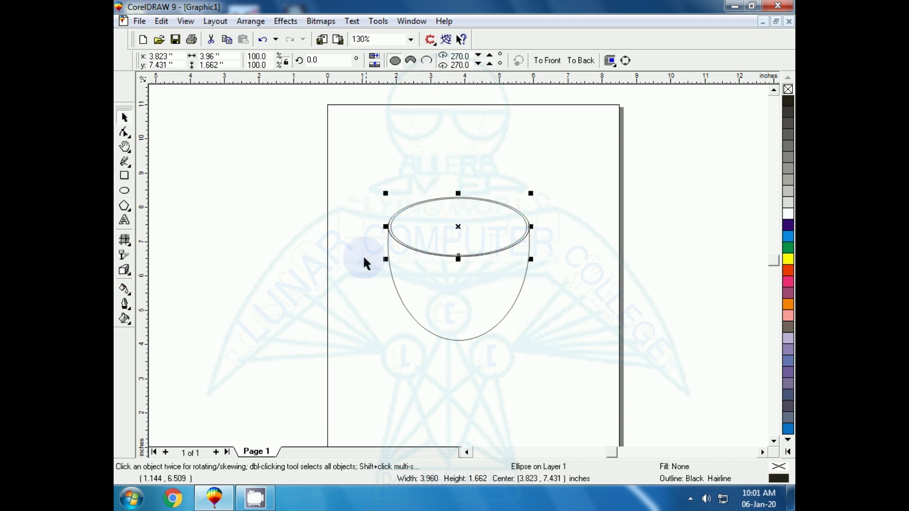
{"action": "left_click", "coordinate": [293, 236]}
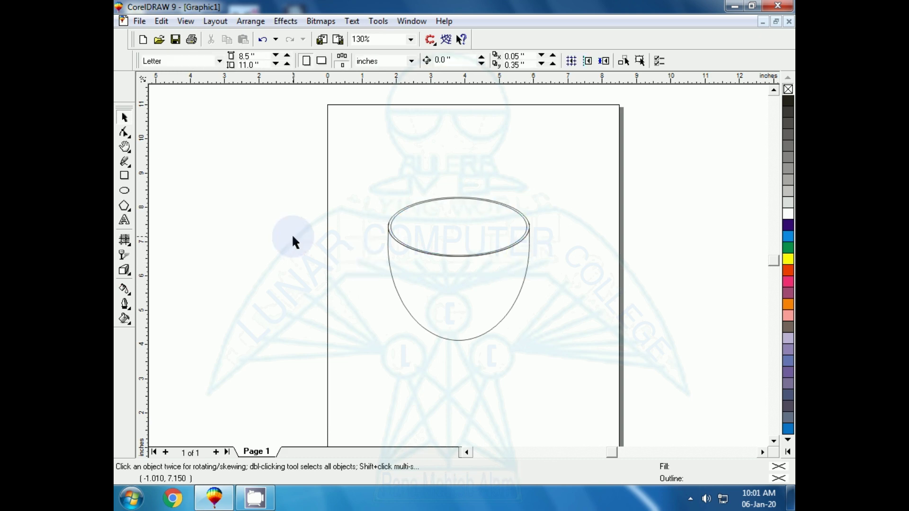
Select the inner and outer rim ellipses and trim the outer one with the inner to form a ring.
{"action": "key", "text": "F2"}
{"action": "left_click_drag", "start_coordinate": [376, 197], "coordinate": [416, 234]}
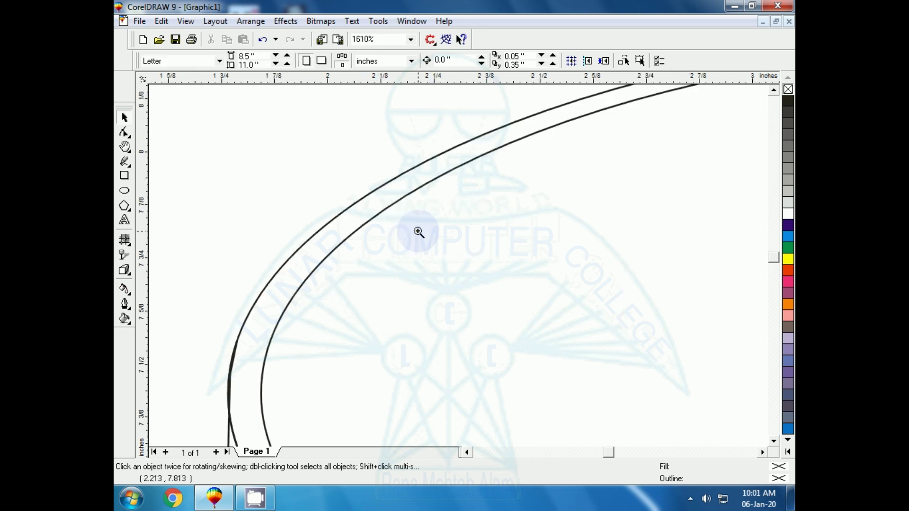
{"action": "left_click", "coordinate": [365, 226]}
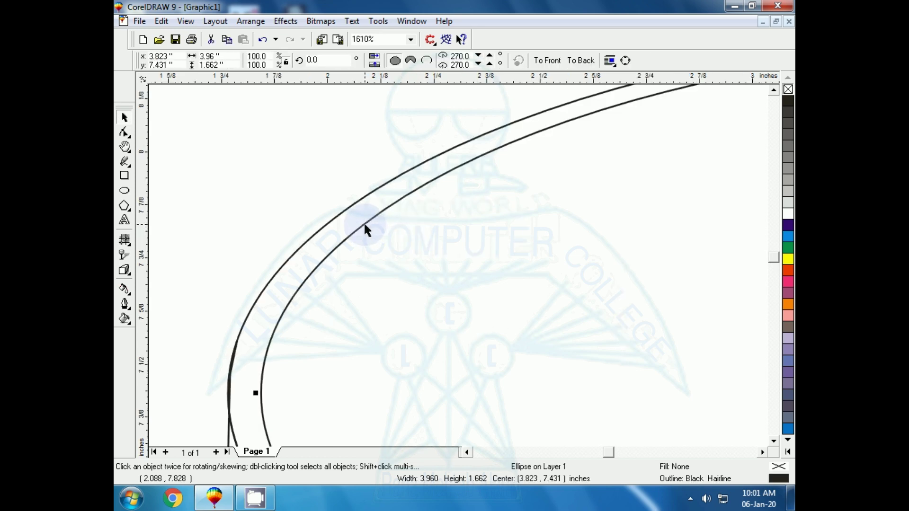
{"action": "left_click", "coordinate": [311, 234], "text": "shift"}
{"action": "left_click", "coordinate": [556, 66]}
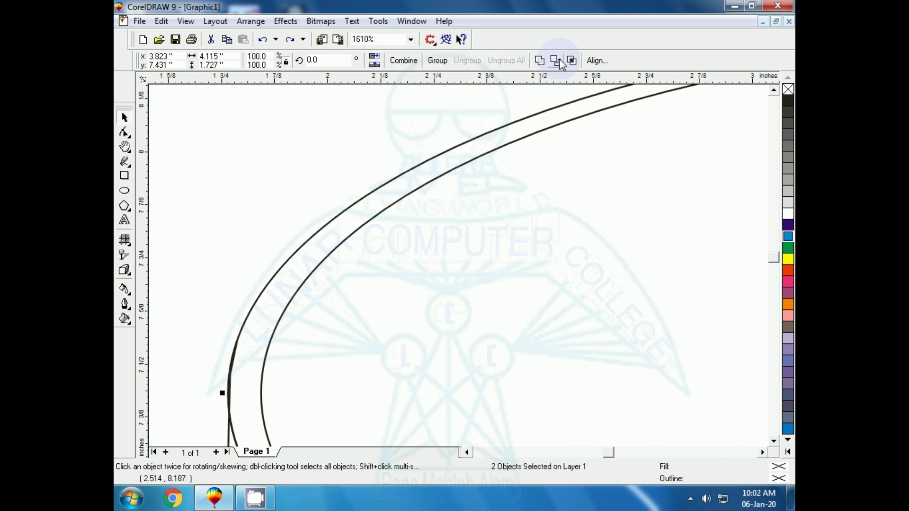
{"action": "left_click", "coordinate": [299, 278]}
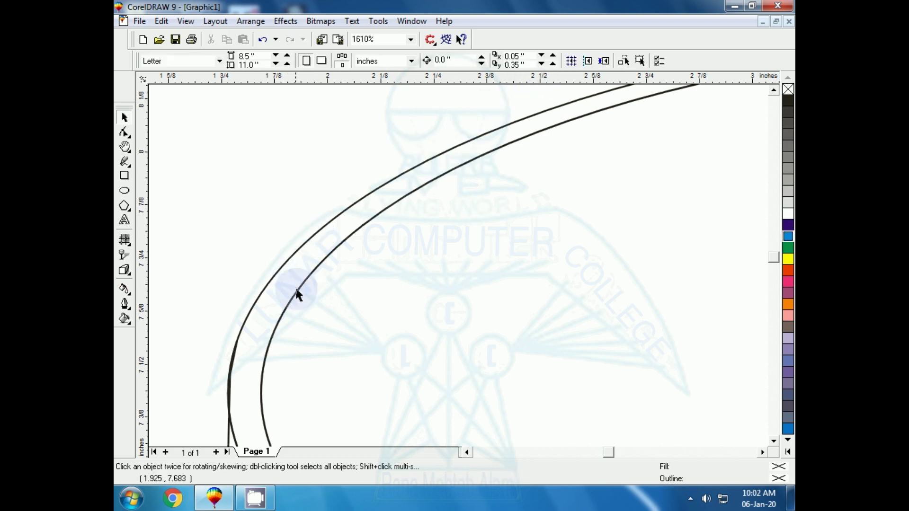
Fill the ring-shaped rim of the cup with yellow.
{"action": "left_click", "coordinate": [275, 272]}
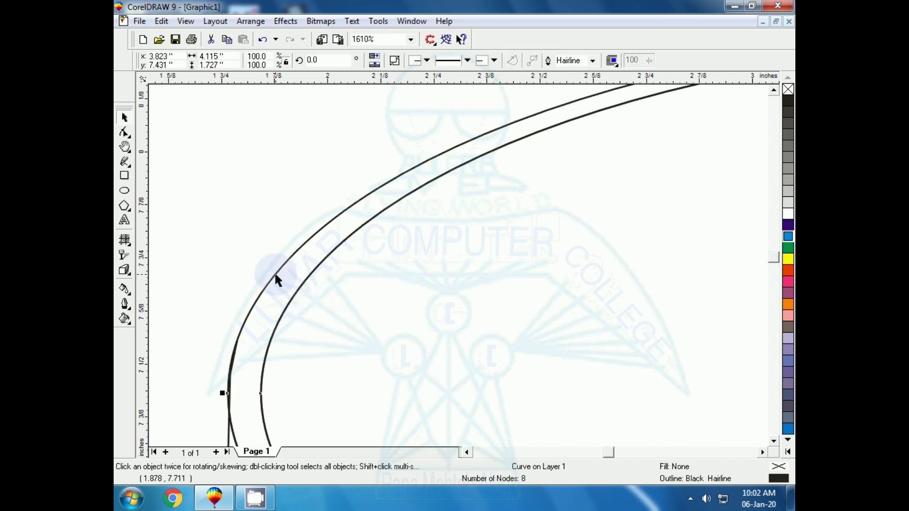
{"action": "left_click", "coordinate": [789, 259]}
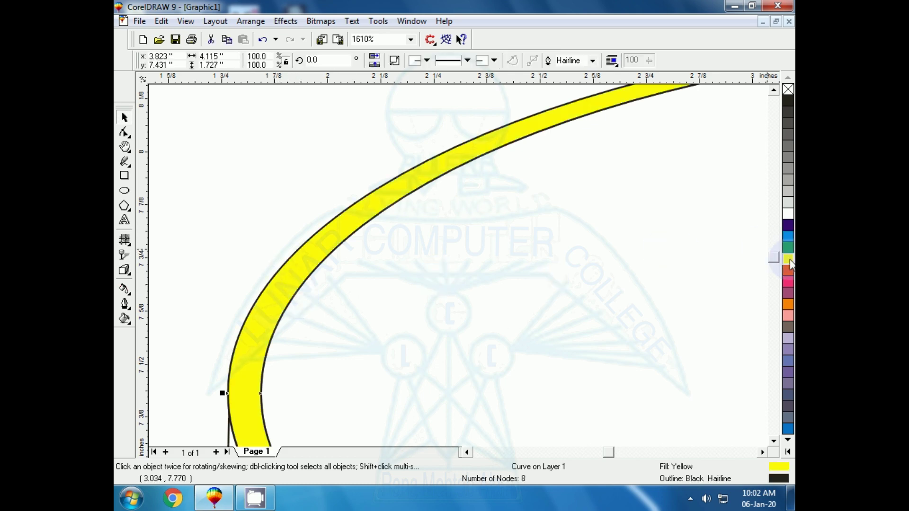
{"action": "key", "text": "shift+F4"}
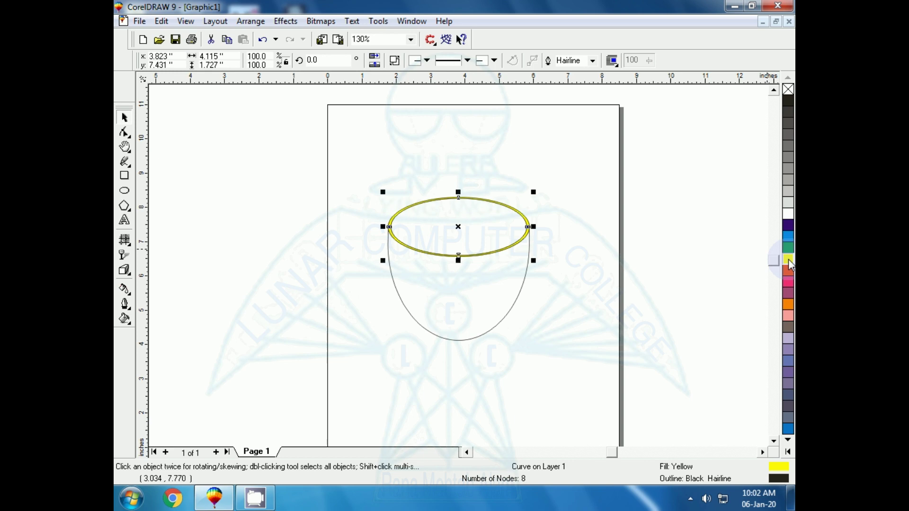
{"action": "left_click", "coordinate": [352, 261]}
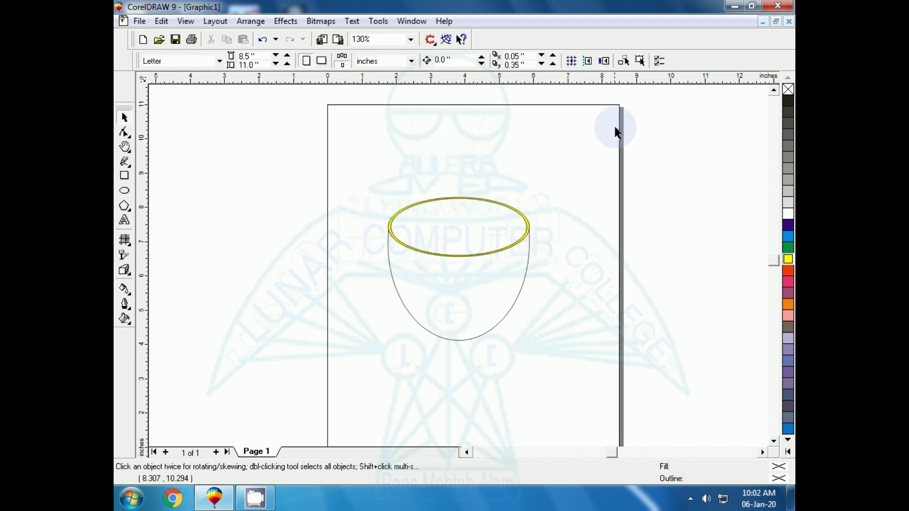
Change the rim ring's fill and outline to 10% black.
{"action": "key", "text": "F2"}
{"action": "left_click_drag", "start_coordinate": [376, 215], "coordinate": [427, 264]}
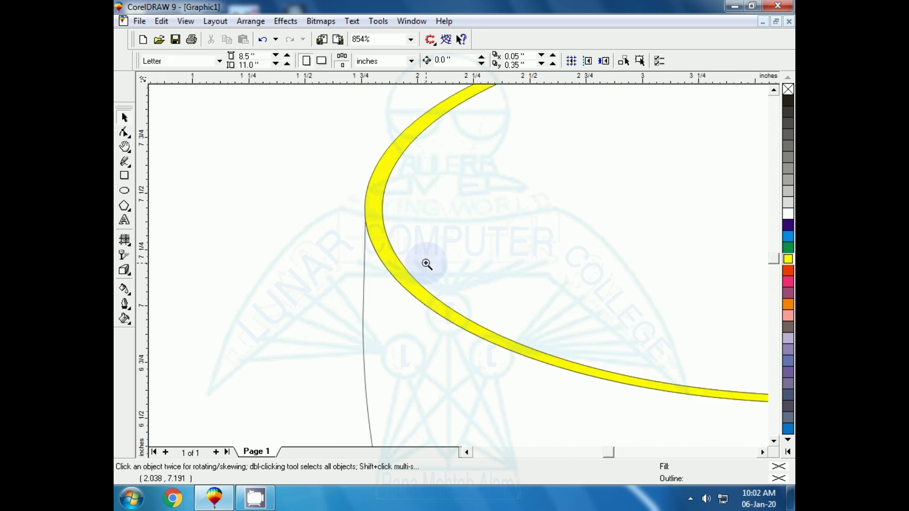
{"action": "left_click", "coordinate": [390, 272]}
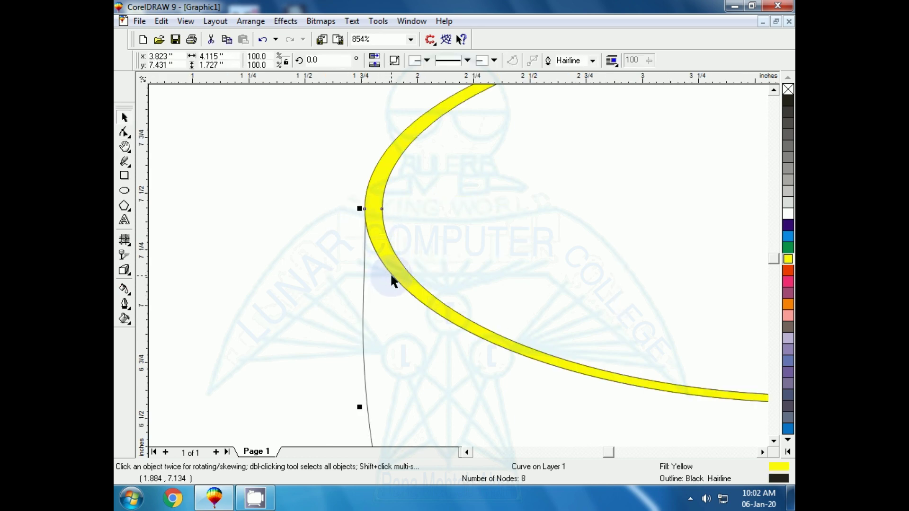
{"action": "left_click", "coordinate": [787, 205]}
{"action": "right_click", "coordinate": [786, 205]}
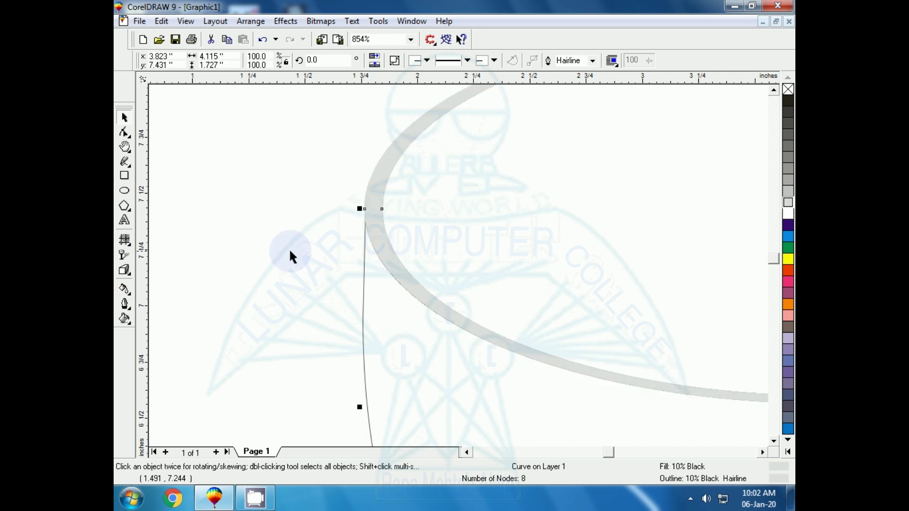
{"action": "left_click", "coordinate": [209, 246]}
{"action": "key", "text": "F3"}
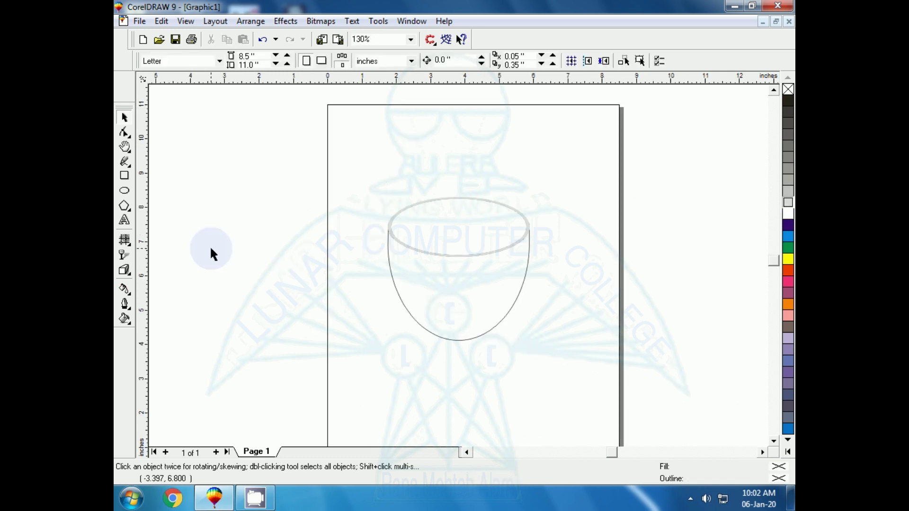
Give the cup's bowl a blue fill and outline, and fill the rim ring with the same blue.
{"action": "left_click", "coordinate": [445, 340]}
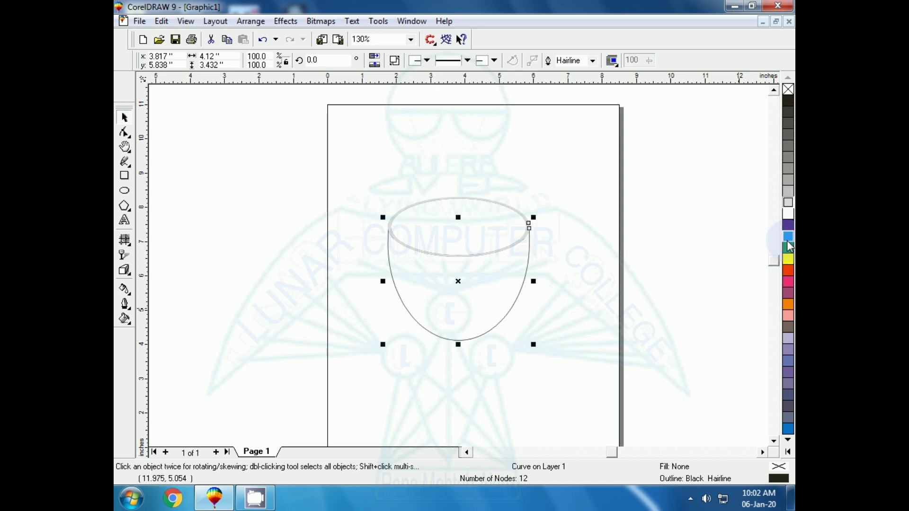
{"action": "left_click", "coordinate": [789, 226]}
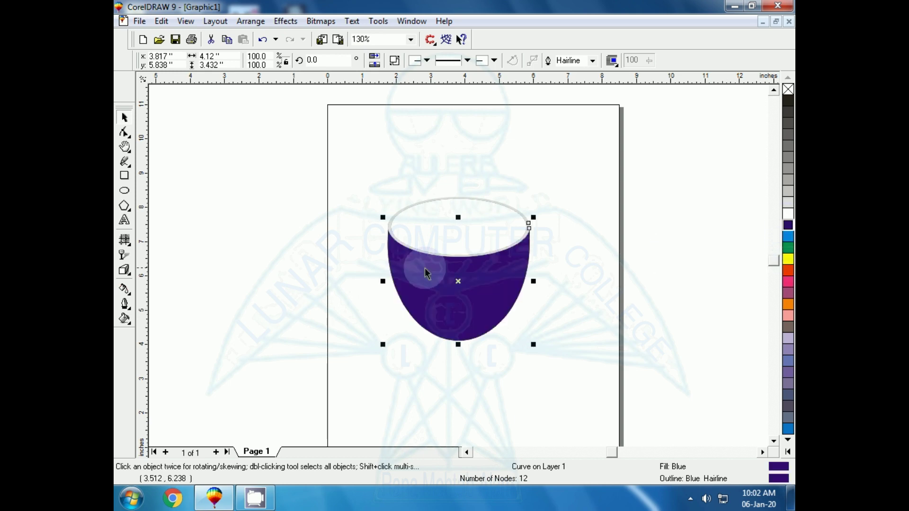
{"action": "left_click", "coordinate": [285, 232]}
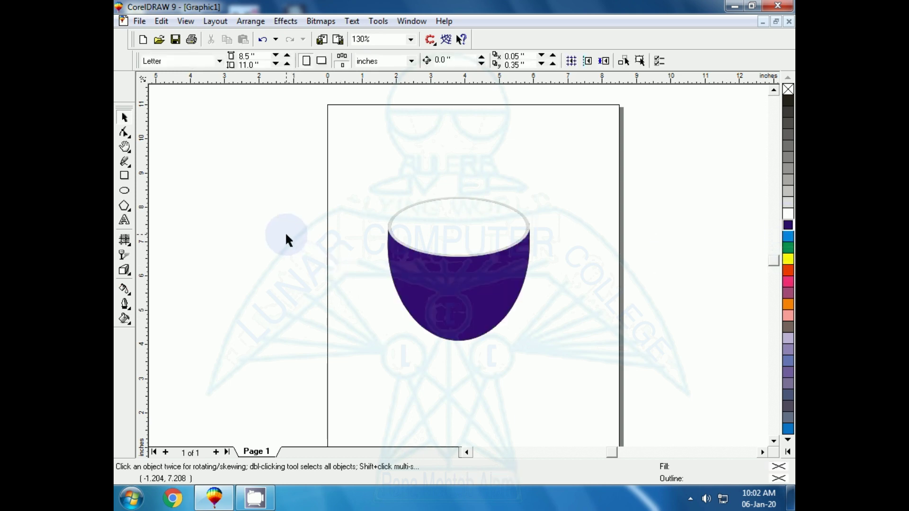
{"action": "left_click", "coordinate": [392, 228]}
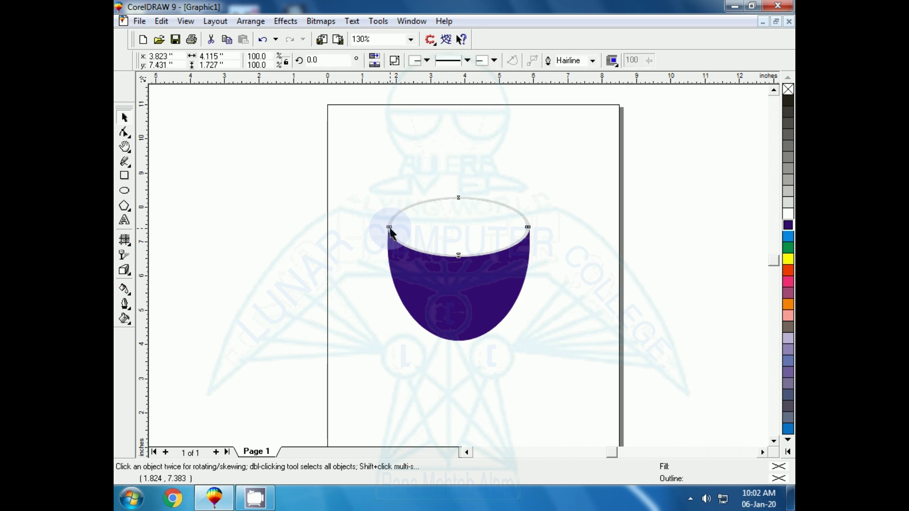
{"action": "left_click", "coordinate": [788, 226]}
{"action": "left_click", "coordinate": [297, 241]}
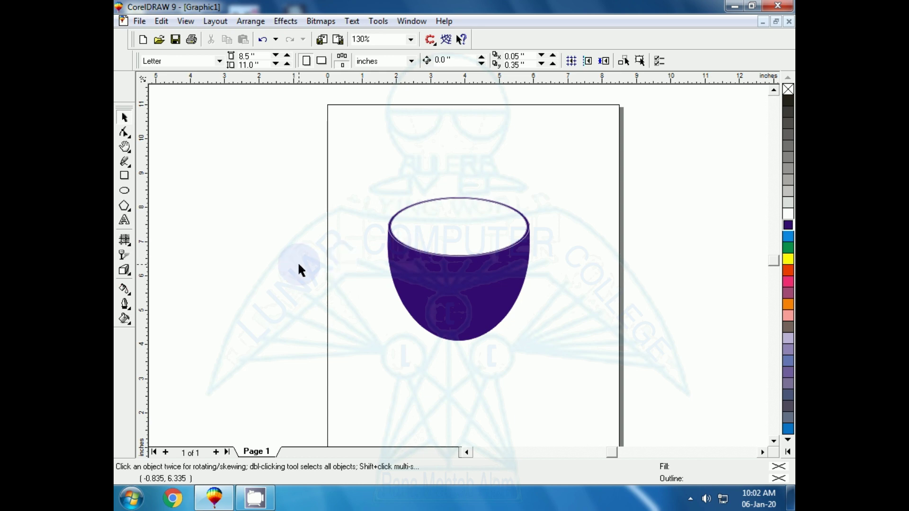
Draw an ellipse about 2.5 by 1.17 inches centred under the bowl as its foot, with blue fill and outline.
{"action": "left_click", "coordinate": [124, 191]}
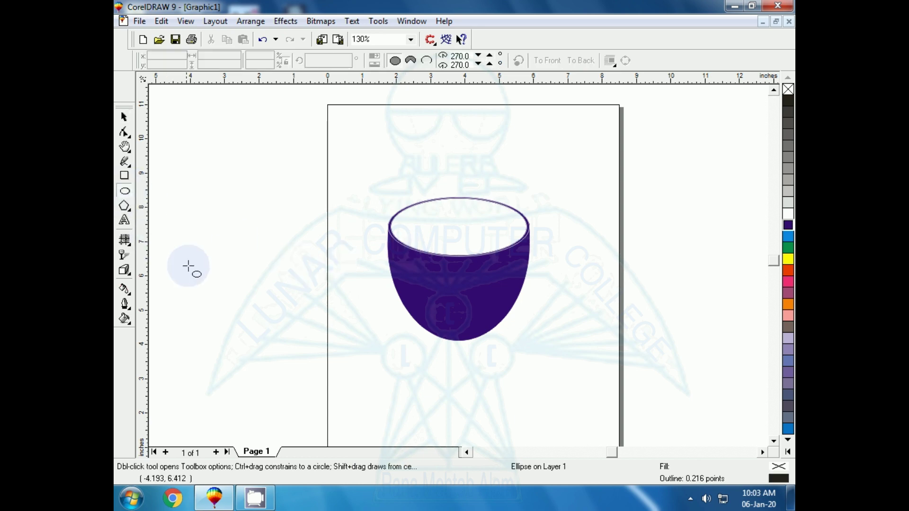
{"action": "left_click_drag", "start_coordinate": [189, 267], "coordinate": [458, 341]}
{"action": "left_click", "coordinate": [787, 225]}
{"action": "right_click", "coordinate": [787, 226]}
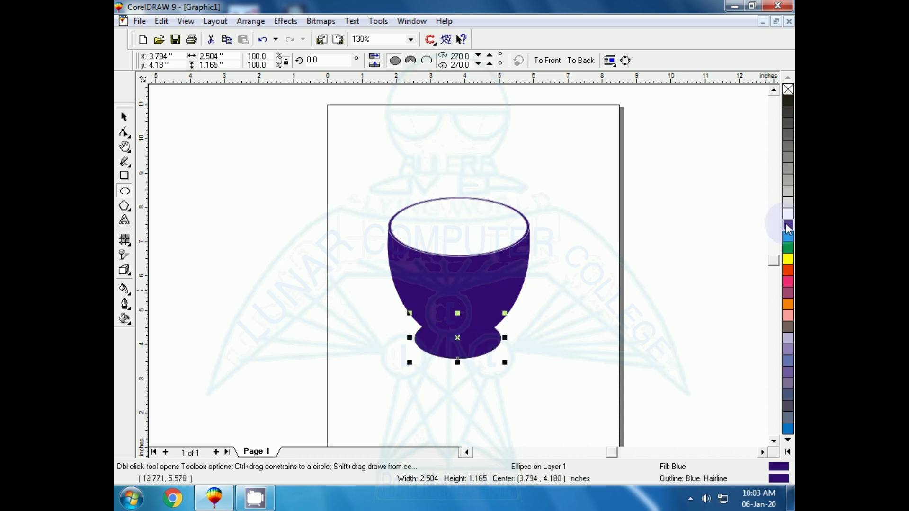
{"action": "left_click", "coordinate": [442, 368]}
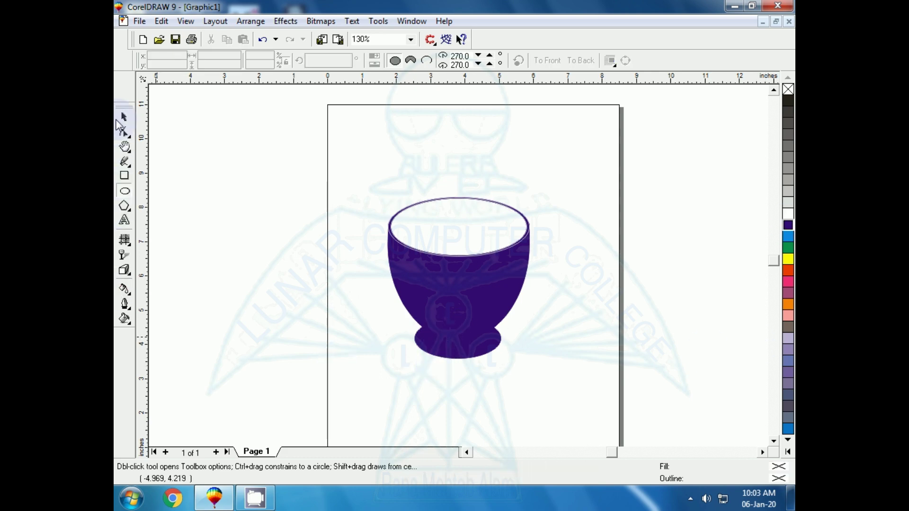
Move the foot ellipse up about 0.3 inches so it overlaps more of the bowl.
{"action": "left_click", "coordinate": [119, 119]}
{"action": "left_click", "coordinate": [434, 359]}
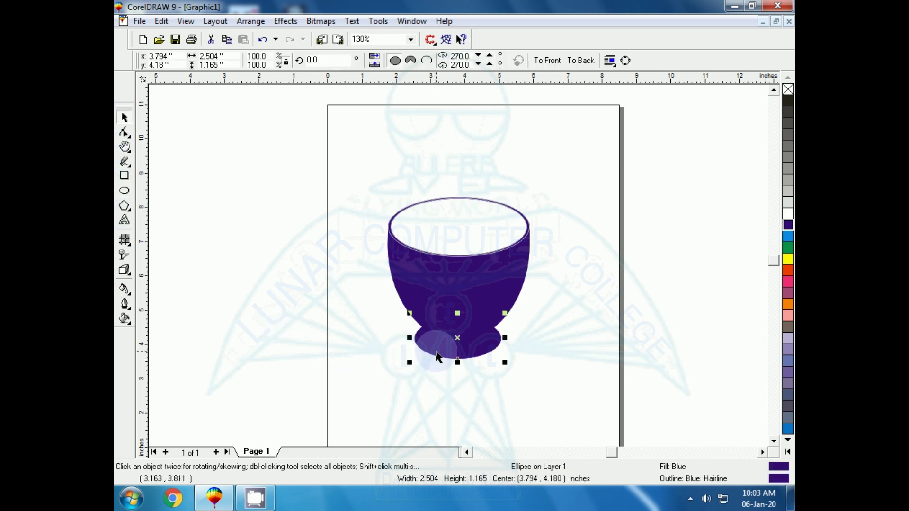
{"action": "left_click_drag", "start_coordinate": [437, 358], "coordinate": [452, 347]}
{"action": "left_click", "coordinate": [448, 381]}
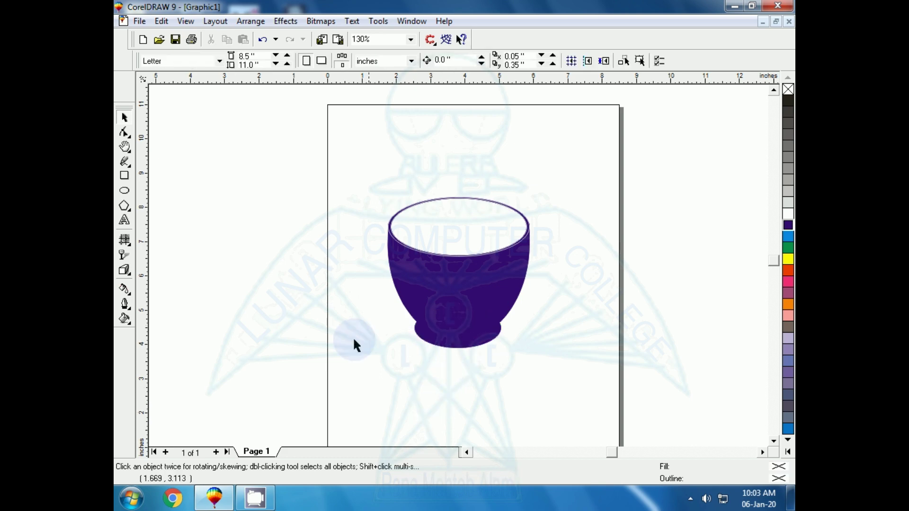
Shrink the foot ellipse about its centre to about 2.23 by 1.04 inches.
{"action": "left_click_drag", "start_coordinate": [361, 158], "coordinate": [592, 409]}
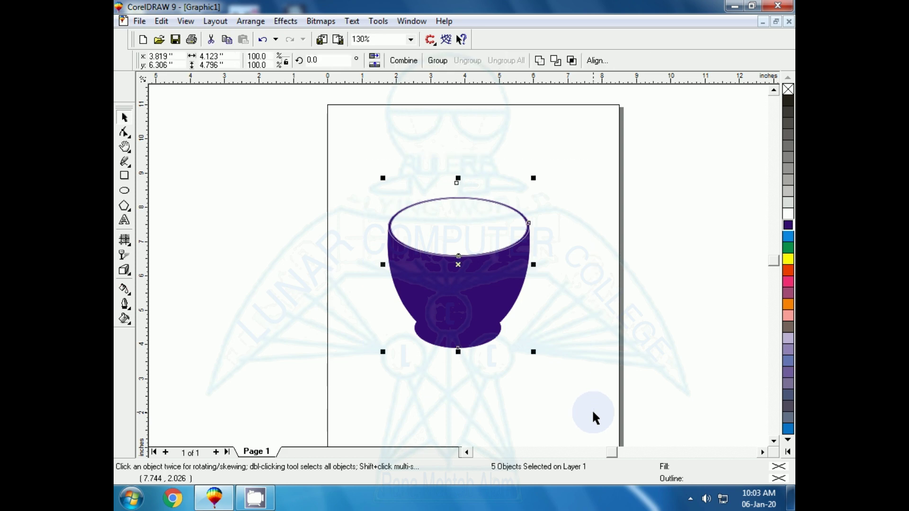
{"action": "key", "text": "shift+F2"}
{"action": "left_click", "coordinate": [449, 430]}
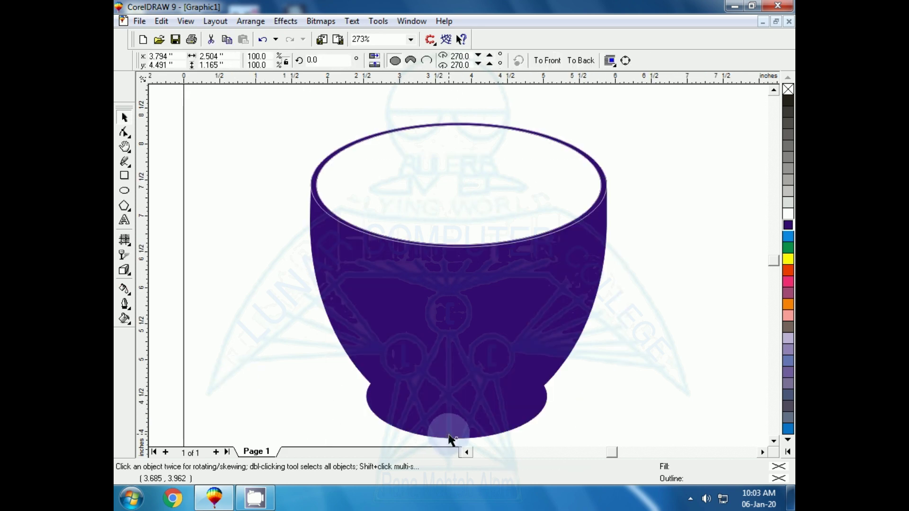
{"action": "scroll", "coordinate": [549, 441], "scroll_direction": "down", "scroll_amount": 1}
{"action": "left_click_drag", "start_coordinate": [548, 444], "coordinate": [529, 412]}
{"action": "left_click_drag", "start_coordinate": [528, 361], "coordinate": [538, 363]}
{"action": "left_click", "coordinate": [292, 373]}
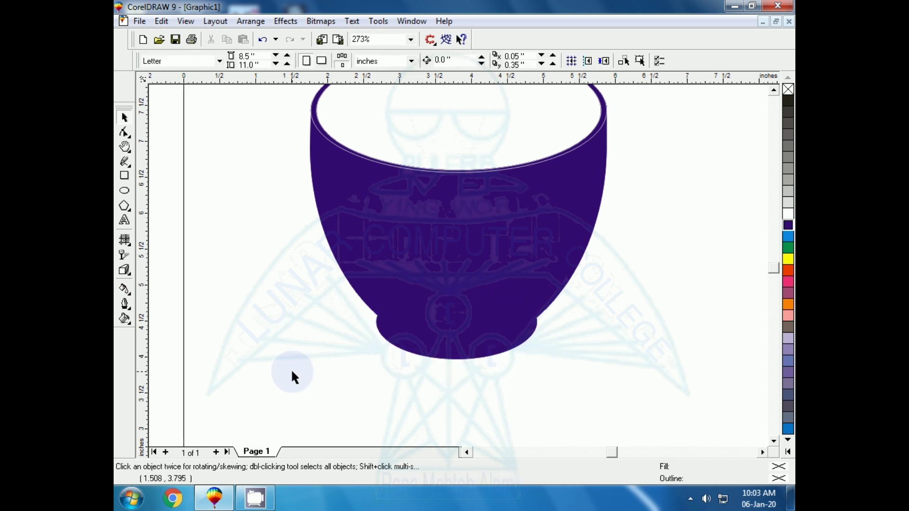
{"action": "key", "text": "F3"}
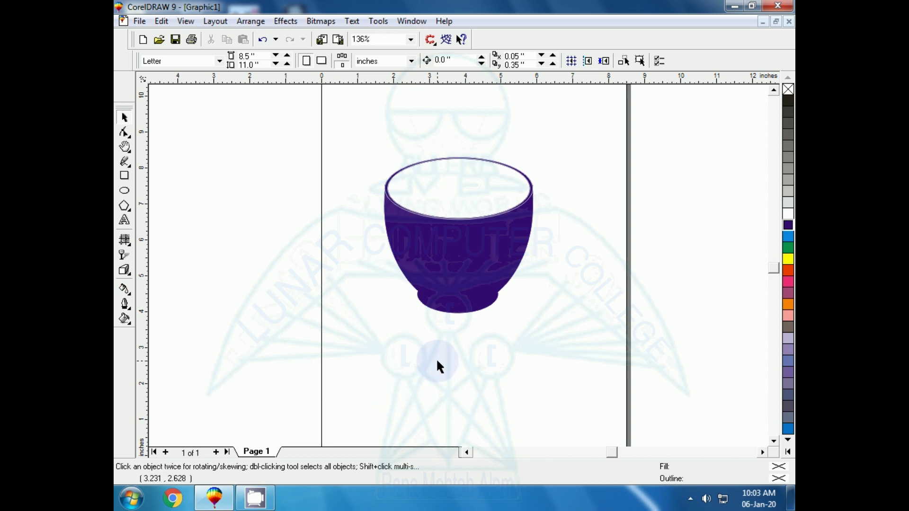
Make an enlarged concentric copy of the foot ellipse, about 4.84 by 2.25 inches, as the saucer.
{"action": "left_click", "coordinate": [460, 314]}
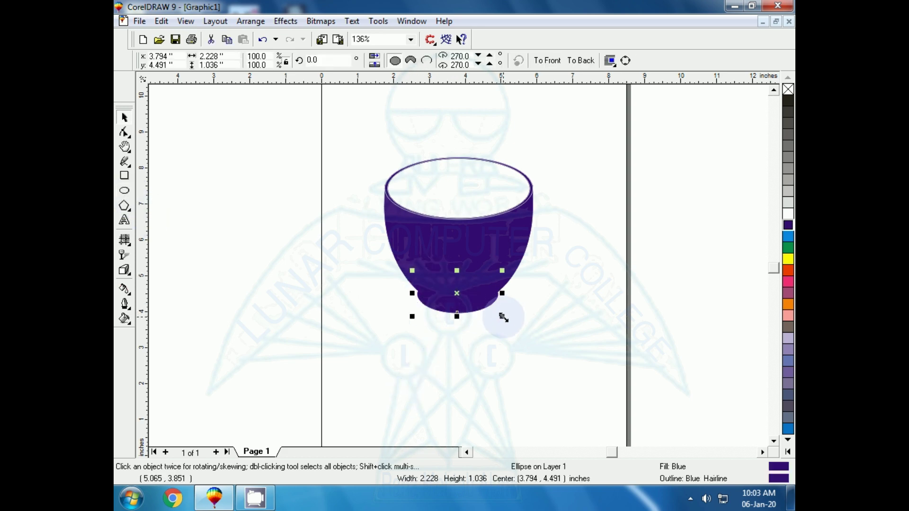
{"action": "left_click_drag", "start_coordinate": [503, 318], "coordinate": [550, 366]}
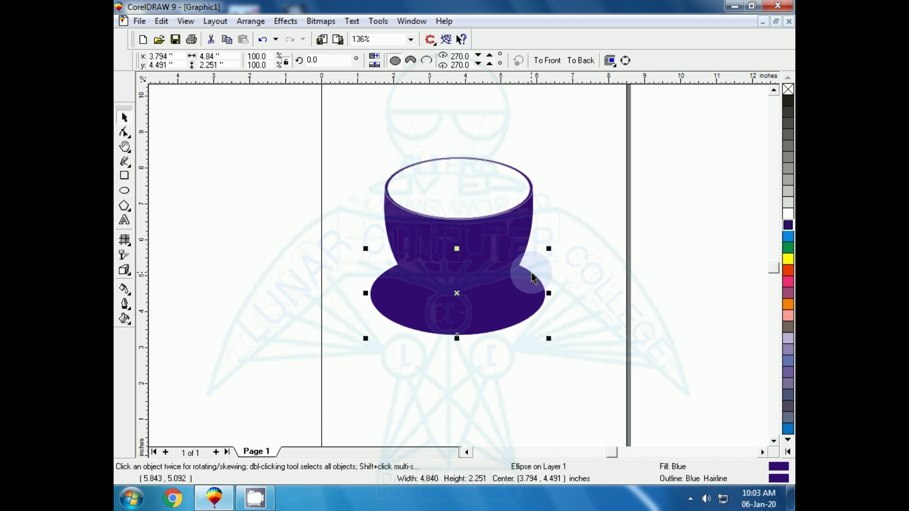
Give the small foot ellipse inside the saucer a white outline.
{"action": "key", "text": "F2"}
{"action": "left_click_drag", "start_coordinate": [336, 264], "coordinate": [536, 344]}
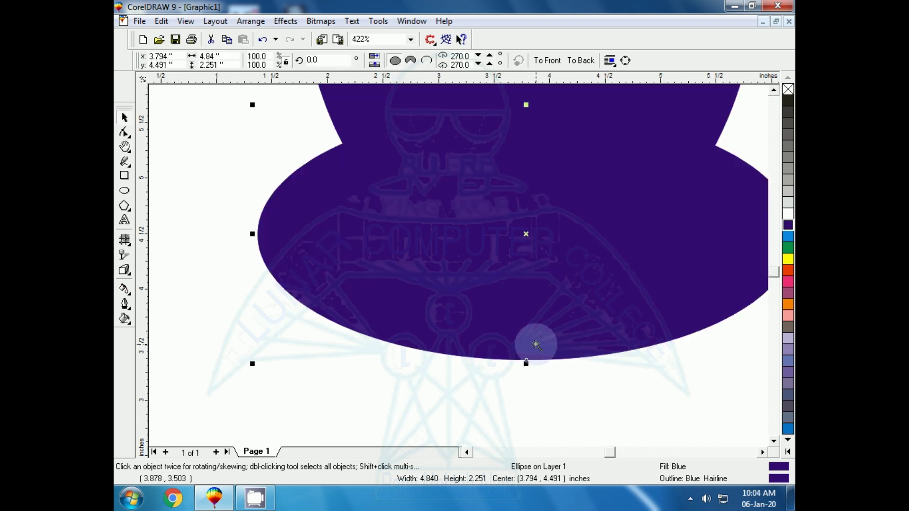
{"action": "left_click", "coordinate": [272, 374]}
{"action": "left_click_drag", "start_coordinate": [255, 131], "coordinate": [690, 309]}
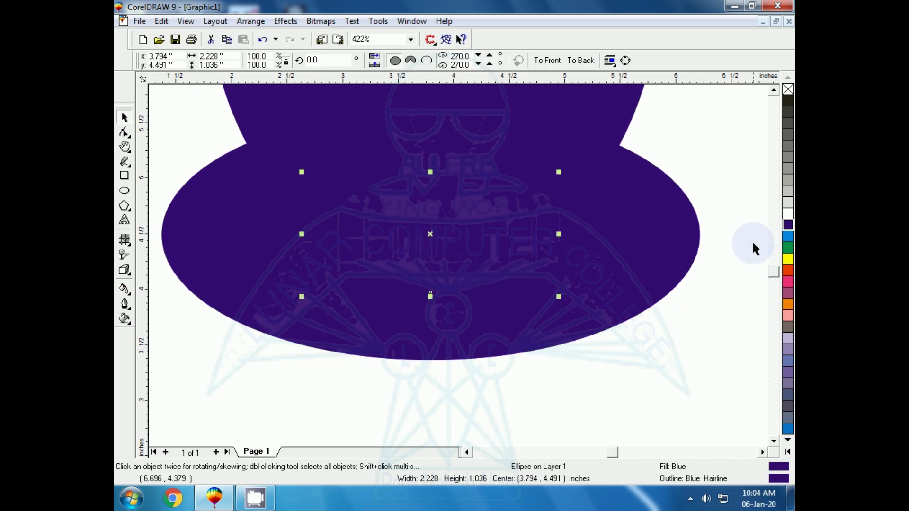
{"action": "right_click", "coordinate": [787, 215]}
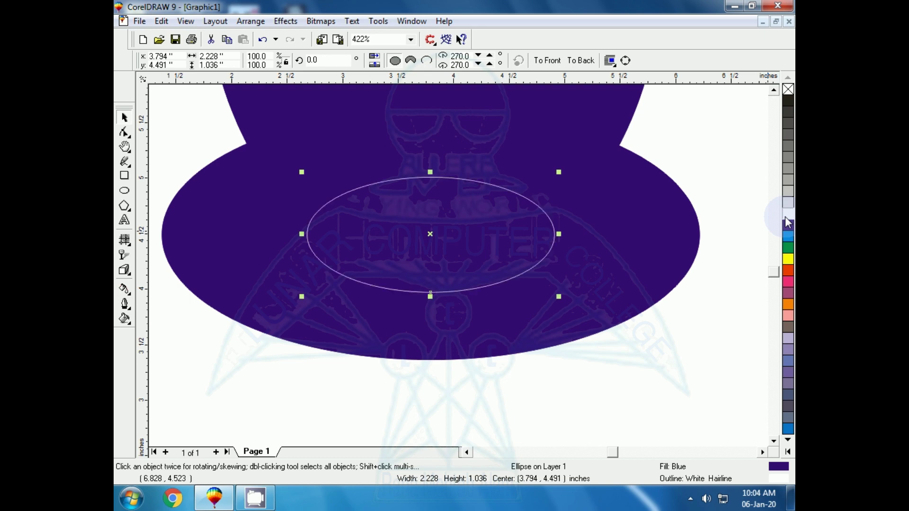
{"action": "left_click", "coordinate": [295, 217]}
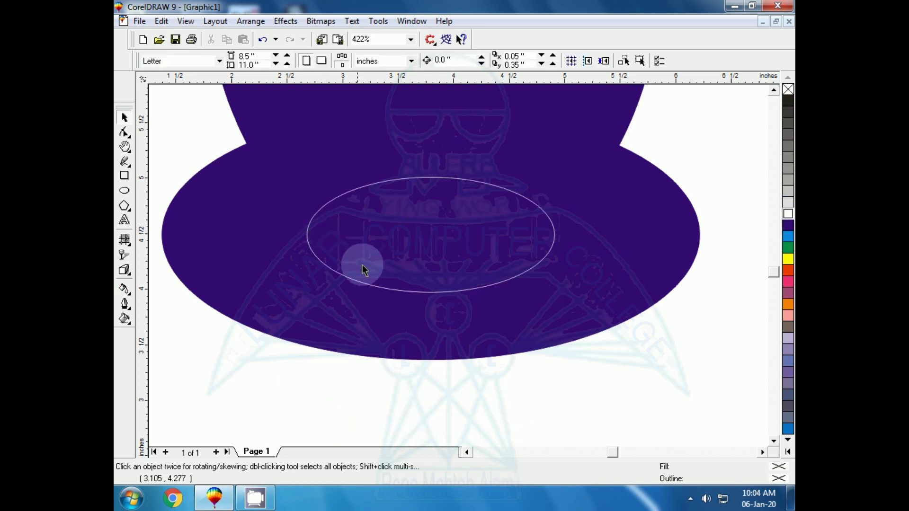
Set the foot ellipse's outline width to 0.043 inches.
{"action": "left_click", "coordinate": [384, 303]}
{"action": "left_click", "coordinate": [383, 292]}
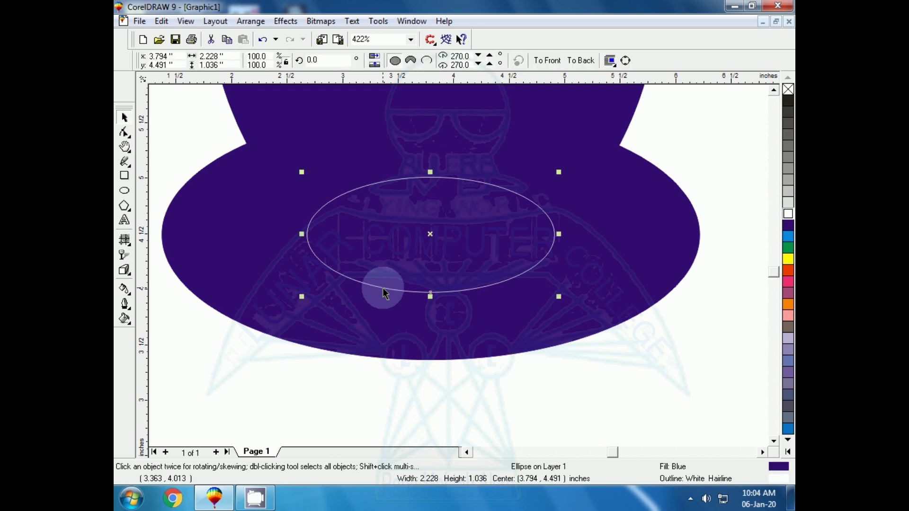
{"action": "key", "text": "F12"}
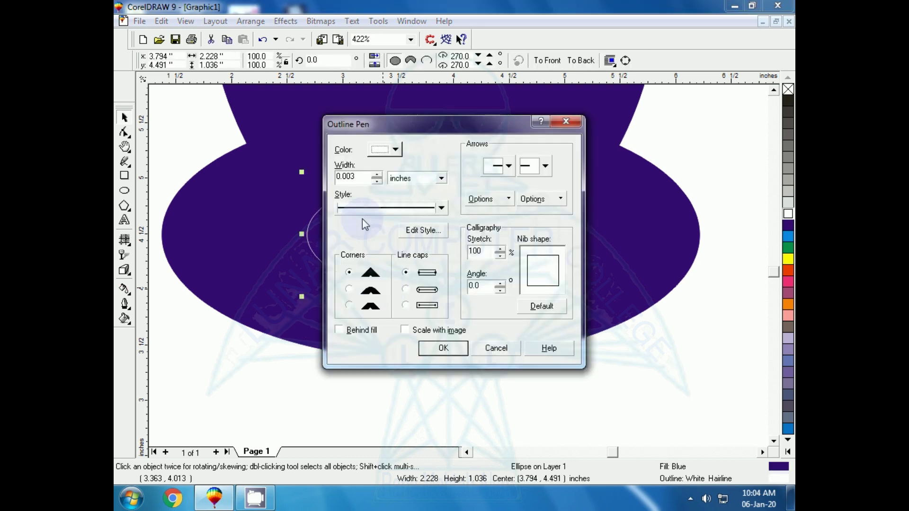
{"action": "left_click", "coordinate": [378, 175]}
{"action": "left_click", "coordinate": [377, 176]}
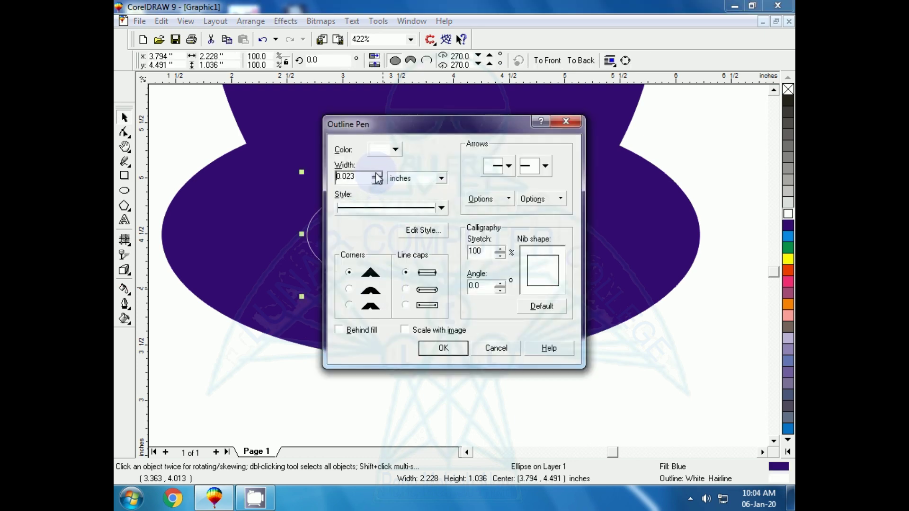
{"action": "left_click", "coordinate": [378, 176]}
{"action": "left_click", "coordinate": [377, 175]}
{"action": "left_click", "coordinate": [428, 350]}
{"action": "left_click", "coordinate": [368, 380]}
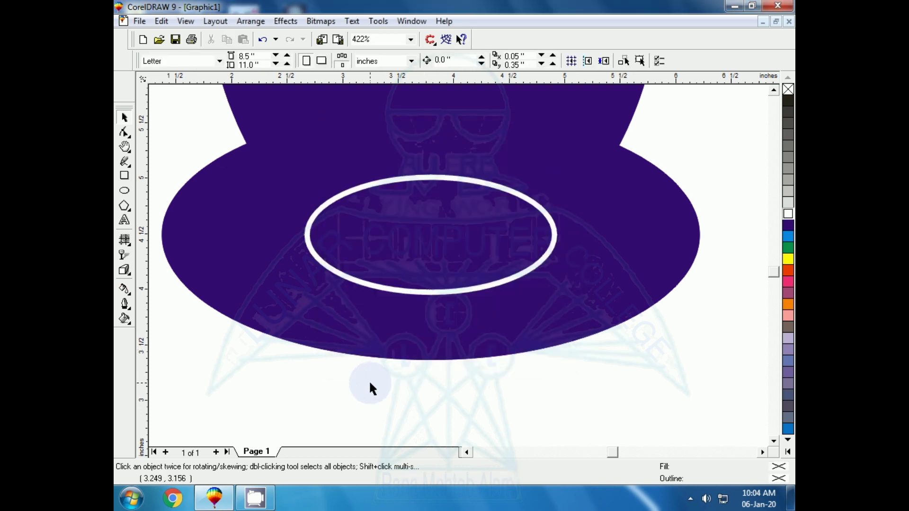
Give the cup's bowl a white outline 0.033 inches wide.
{"action": "key", "text": "shift+F4"}
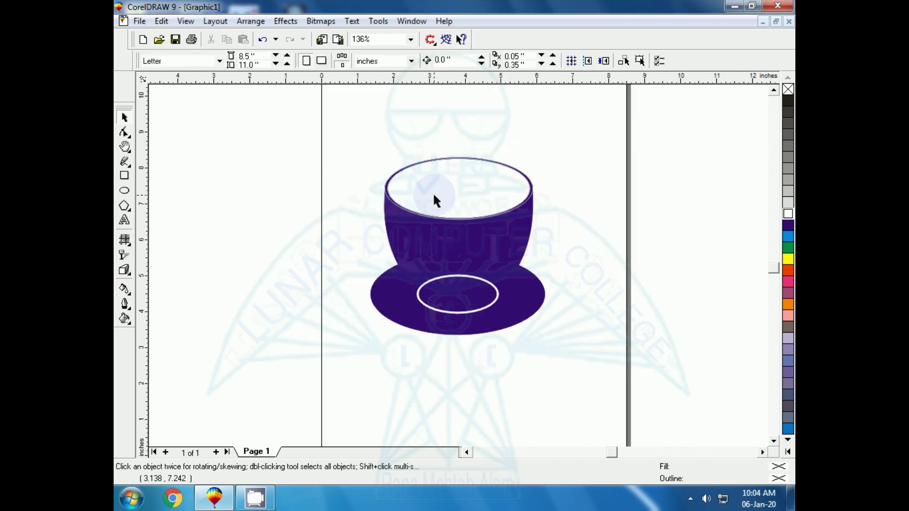
{"action": "left_click", "coordinate": [431, 220]}
{"action": "right_click", "coordinate": [787, 213]}
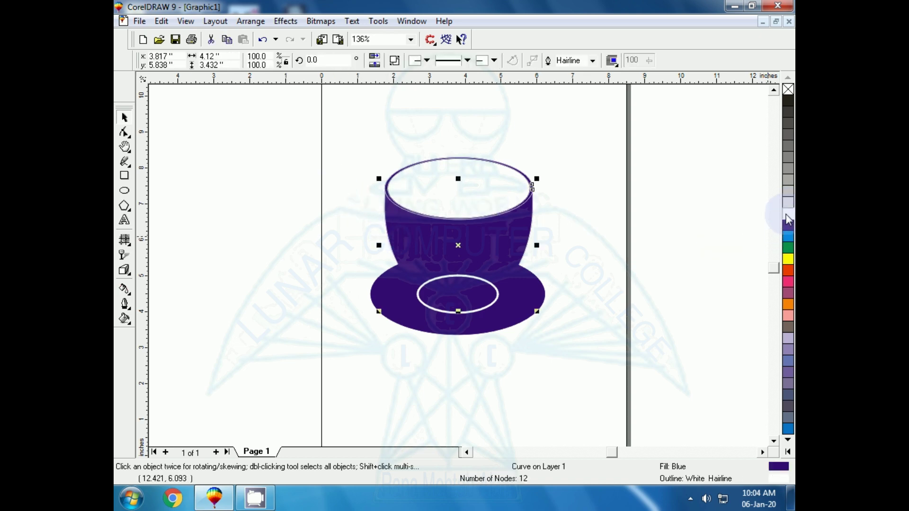
{"action": "key", "text": "F12"}
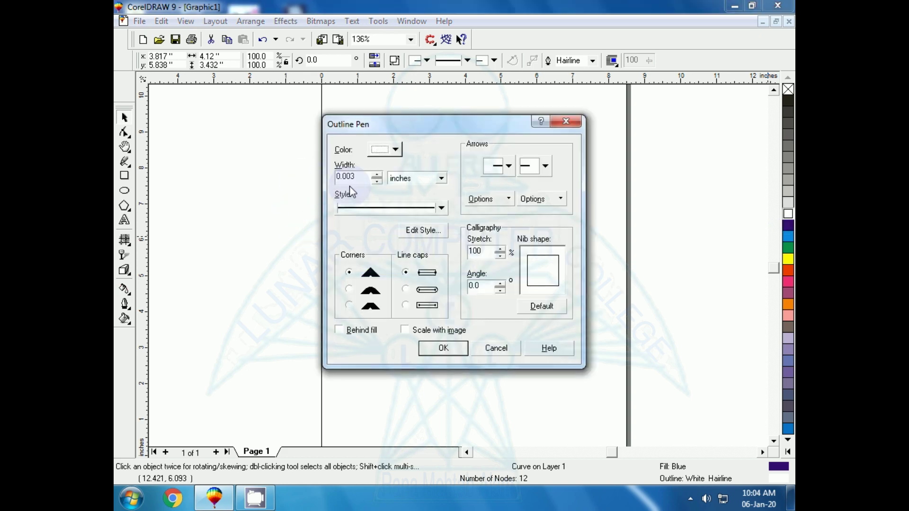
{"action": "left_click", "coordinate": [377, 175]}
{"action": "left_click", "coordinate": [377, 175]}
{"action": "left_click", "coordinate": [377, 176]}
{"action": "left_click", "coordinate": [437, 346]}
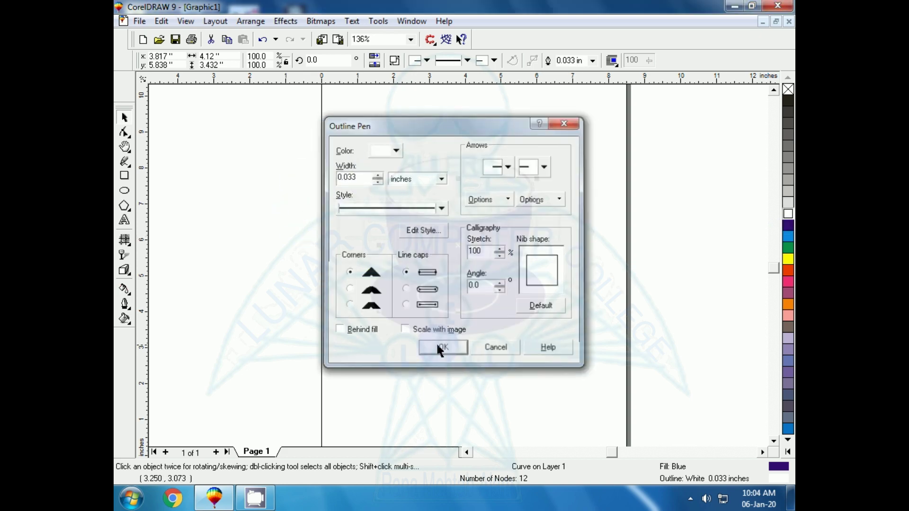
{"action": "left_click", "coordinate": [348, 386]}
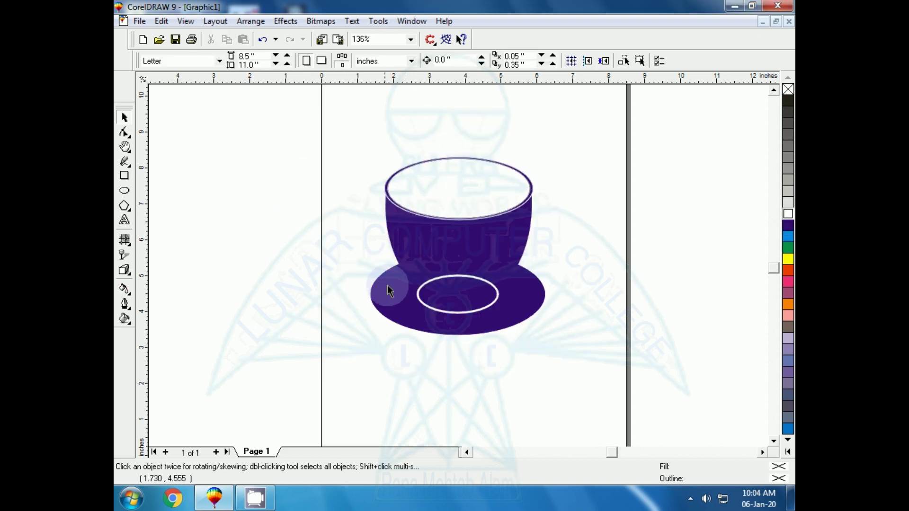
Move the saucer ellipse down clear of the cup and send the small foot ellipse behind the bowl.
{"action": "left_click", "coordinate": [431, 279]}
{"action": "left_click_drag", "start_coordinate": [457, 295], "coordinate": [419, 413]}
{"action": "left_click", "coordinate": [443, 304]}
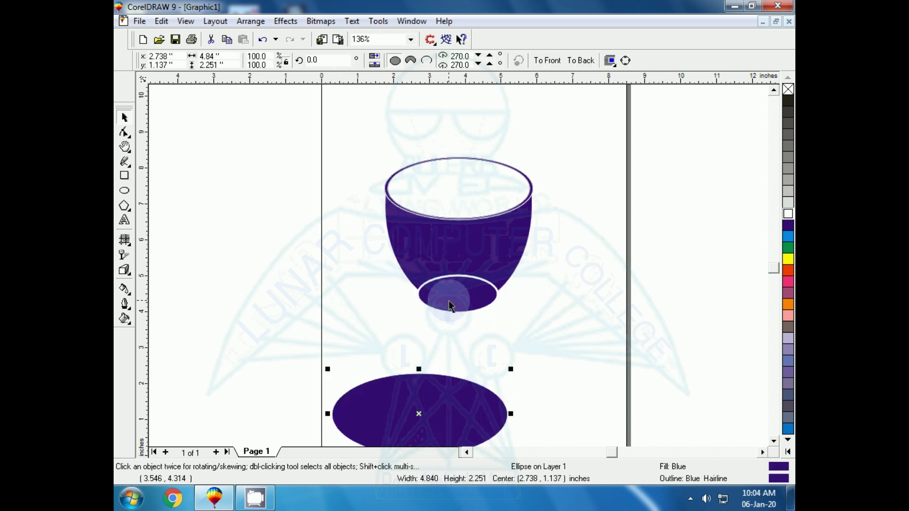
{"action": "key", "text": "shift+Page_Down"}
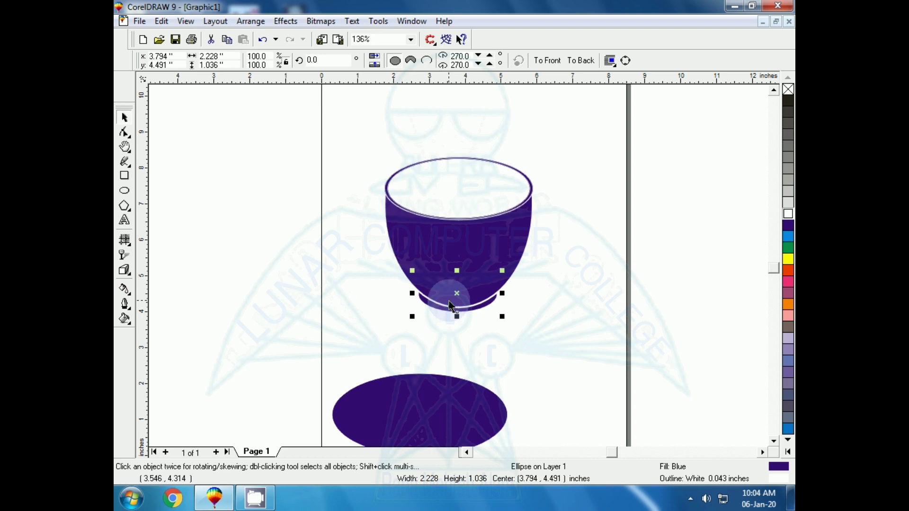
Move the saucer ellipse up under the cup's foot and send it behind the cup.
{"action": "left_click", "coordinate": [398, 334]}
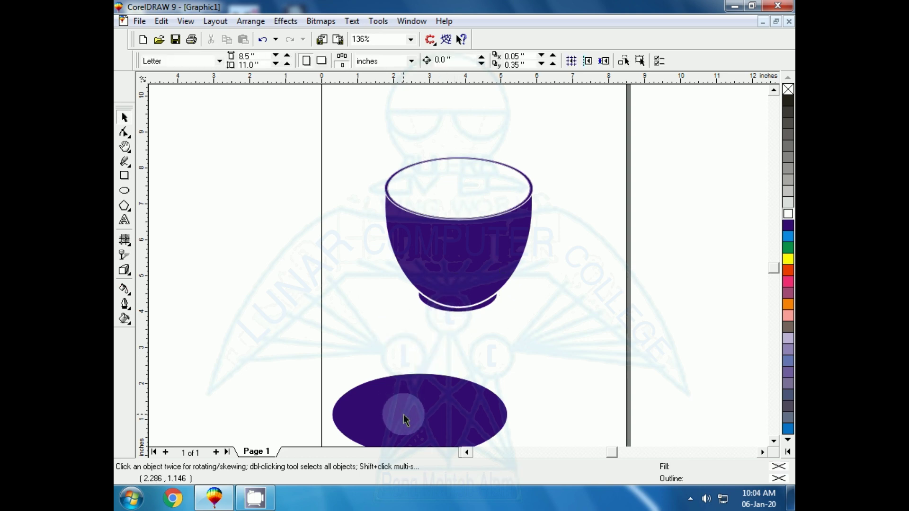
{"action": "left_click_drag", "start_coordinate": [405, 419], "coordinate": [425, 359]}
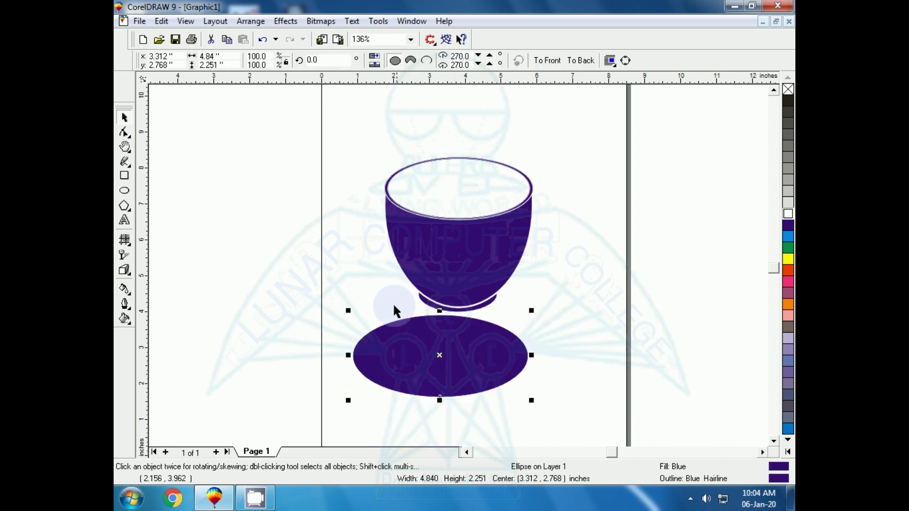
{"action": "left_click", "coordinate": [395, 311]}
{"action": "left_click", "coordinate": [431, 310]}
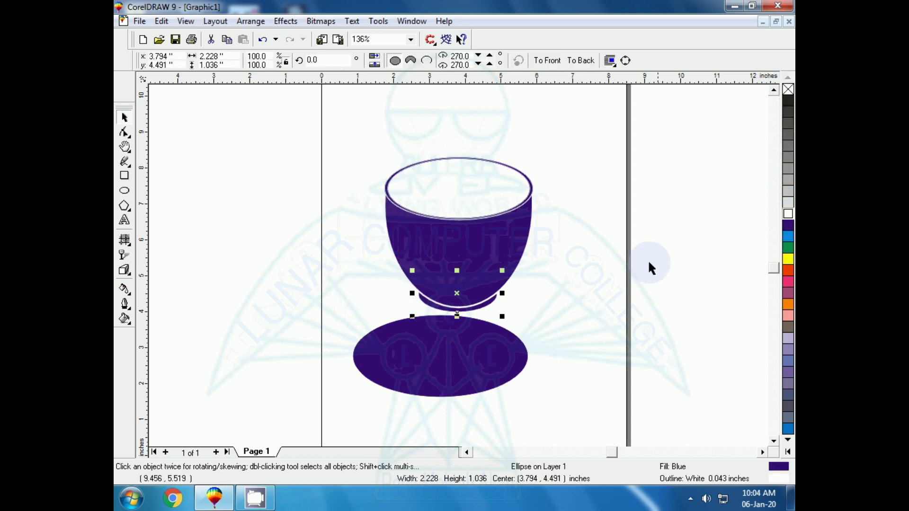
{"action": "left_click_drag", "start_coordinate": [412, 368], "coordinate": [430, 326]}
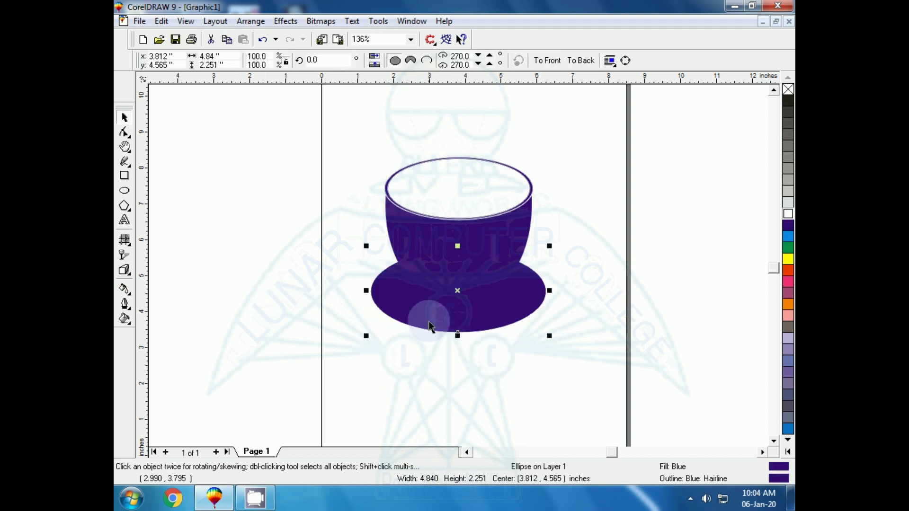
{"action": "key", "text": "shift+Page_Down"}
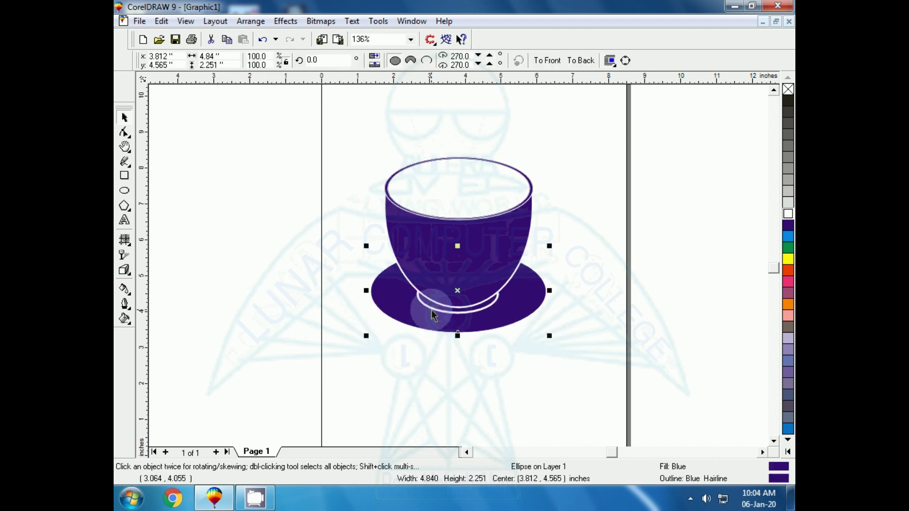
Shift the saucer ellipse slightly down so it sits centred beneath the cup's foot.
{"action": "left_click", "coordinate": [231, 302]}
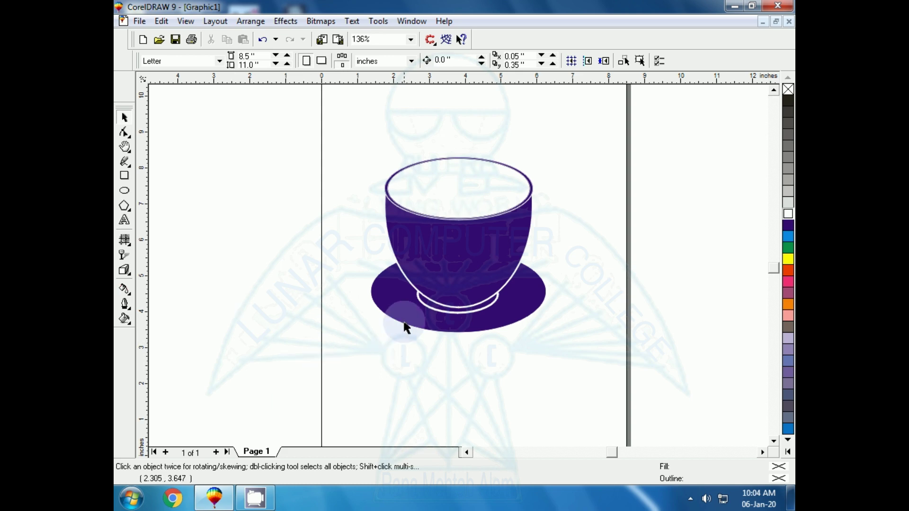
{"action": "left_click_drag", "start_coordinate": [405, 318], "coordinate": [406, 321]}
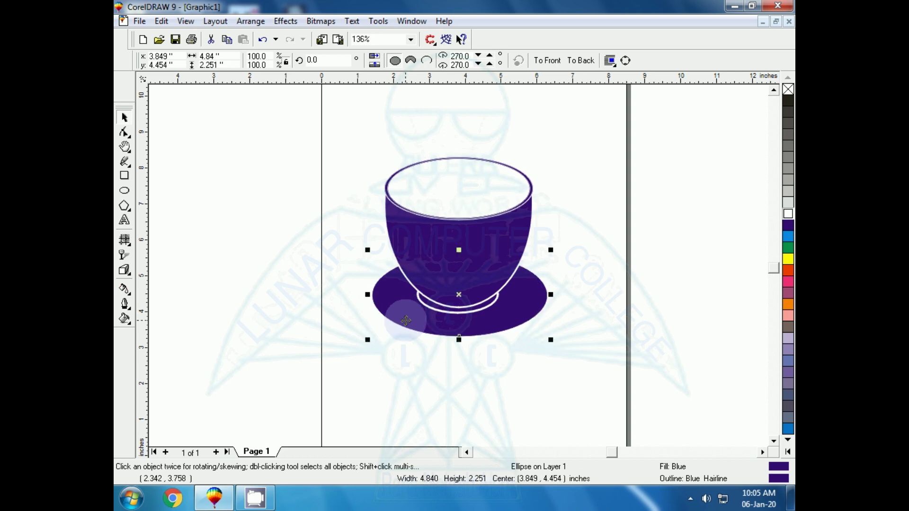
{"action": "left_click", "coordinate": [378, 376]}
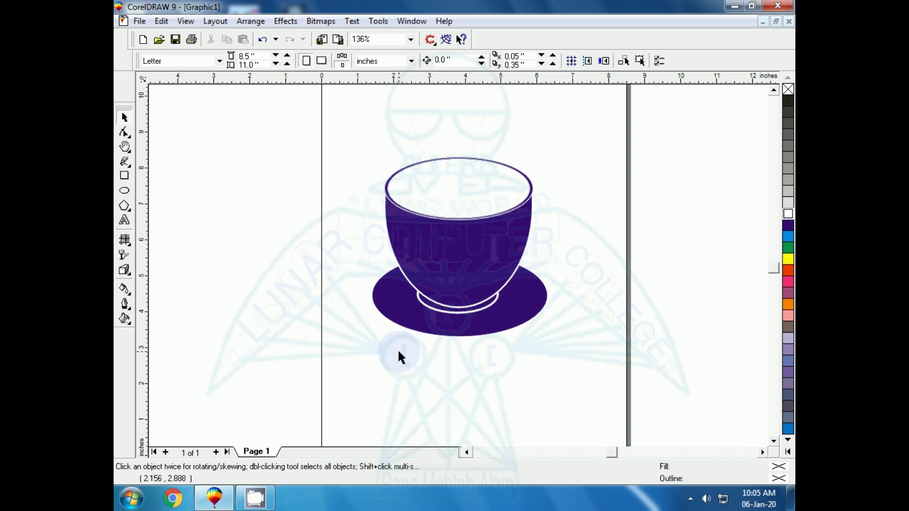
{"action": "left_click", "coordinate": [411, 314]}
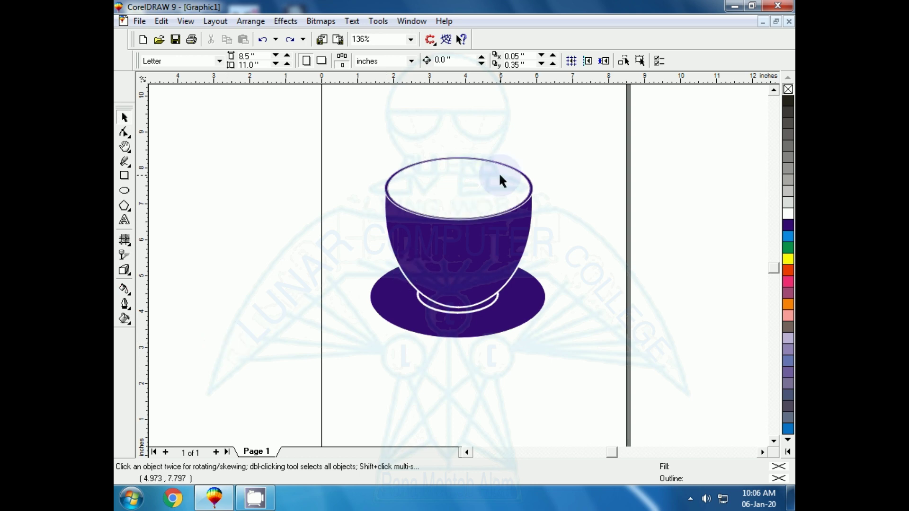
{"action": "left_click", "coordinate": [416, 327]}
{"action": "key", "text": "Escape"}
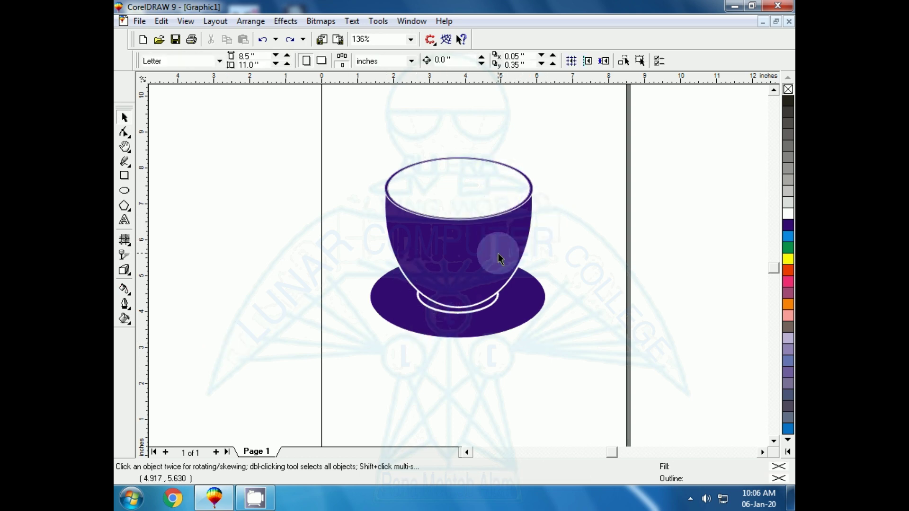
Draw a circle about 2.02 inches across on the empty area beside the cup and add a concentric copy about 2.2 inches across.
{"action": "left_click", "coordinate": [124, 190]}
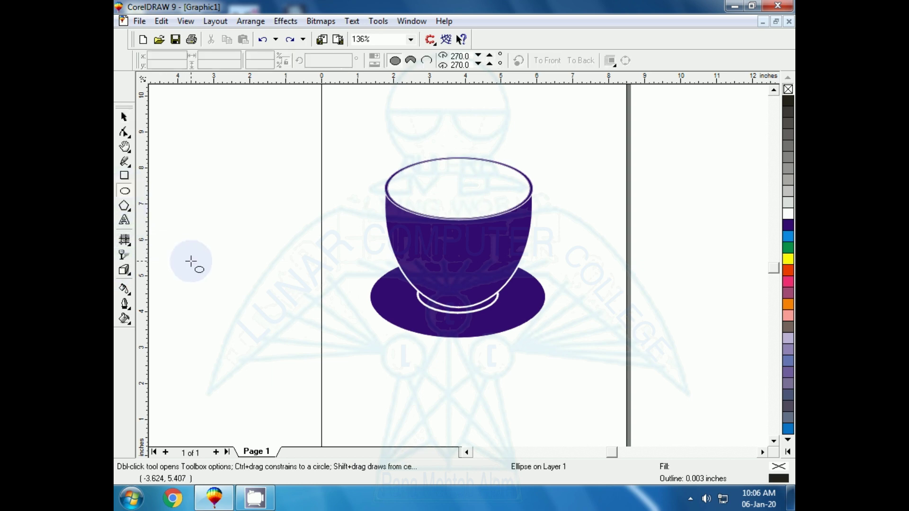
{"action": "left_click_drag", "start_coordinate": [191, 262], "coordinate": [253, 335]}
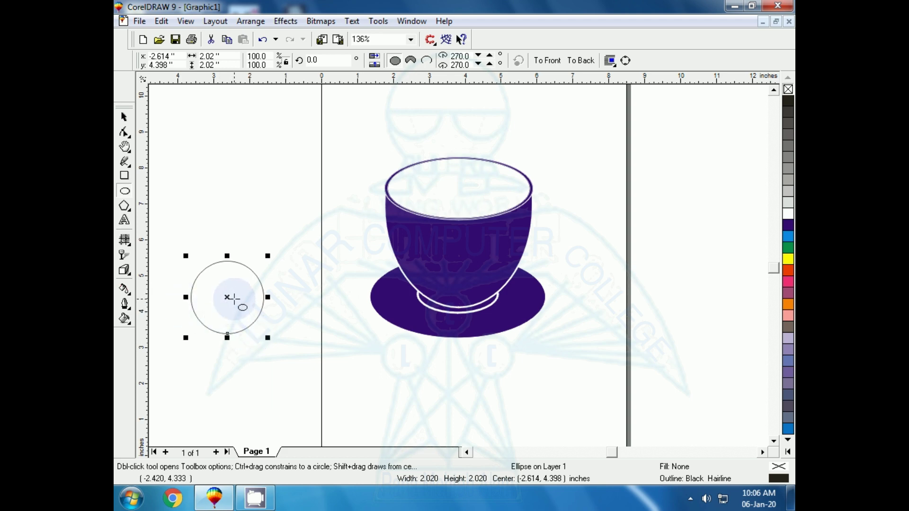
{"action": "left_click_drag", "start_coordinate": [227, 296], "coordinate": [239, 273]}
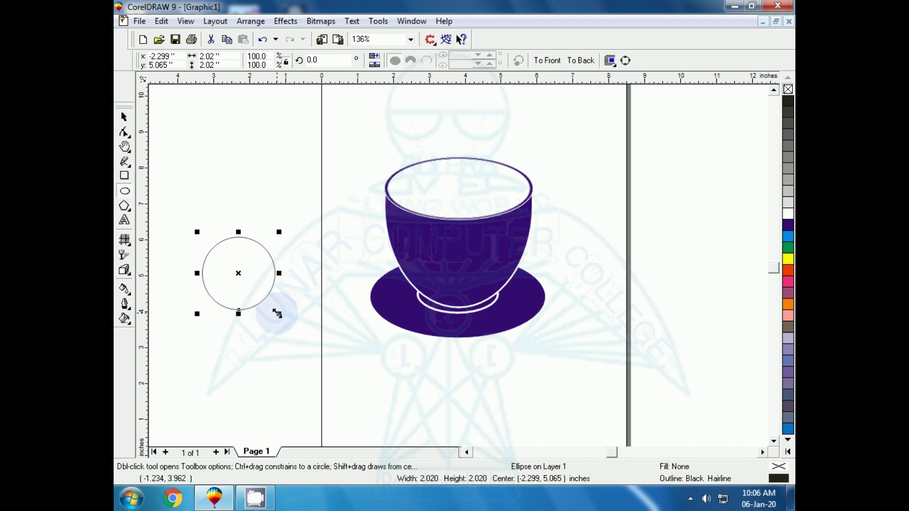
{"action": "left_click_drag", "start_coordinate": [278, 313], "coordinate": [280, 317]}
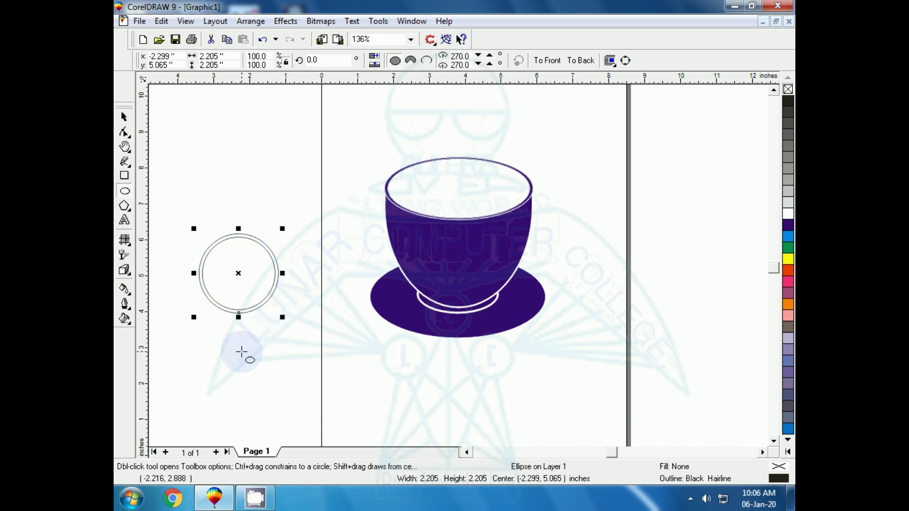
Combine the two concentric circles into a single ring shape.
{"action": "left_click", "coordinate": [124, 117]}
{"action": "left_click", "coordinate": [226, 251]}
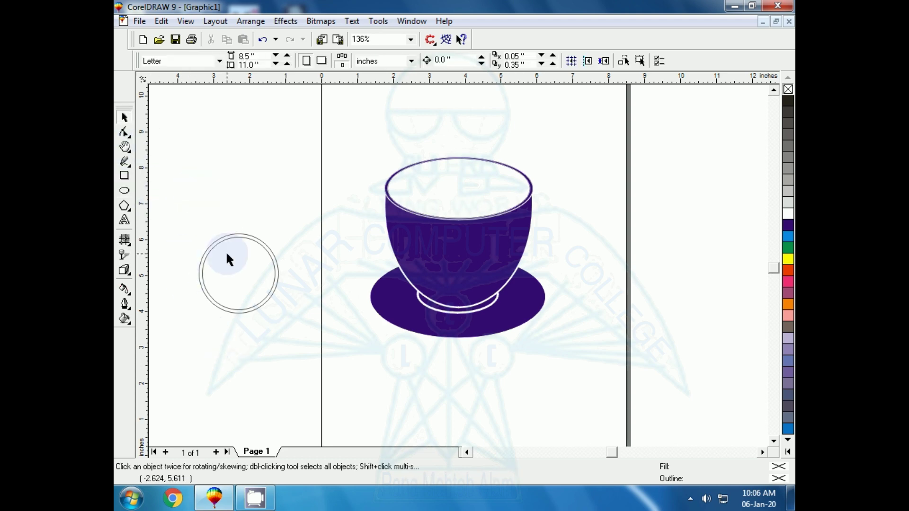
{"action": "left_click", "coordinate": [236, 238]}
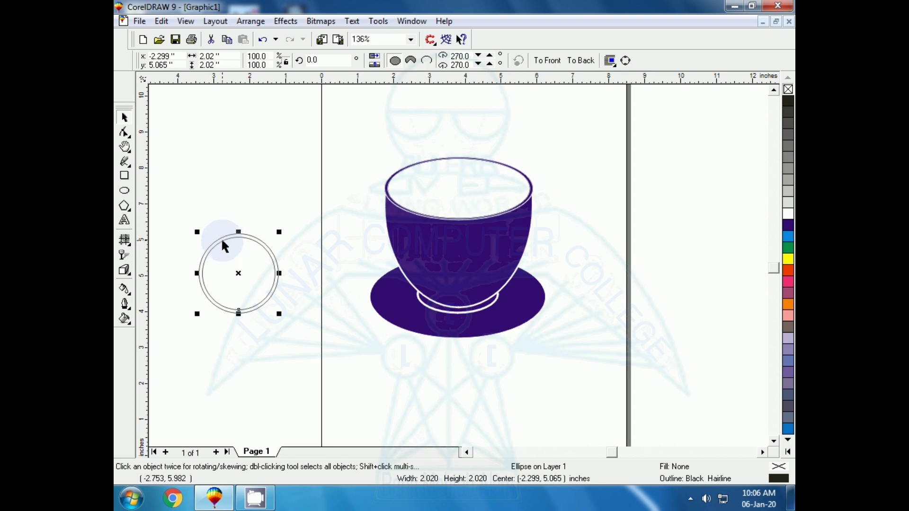
{"action": "left_click", "coordinate": [223, 241], "text": "shift"}
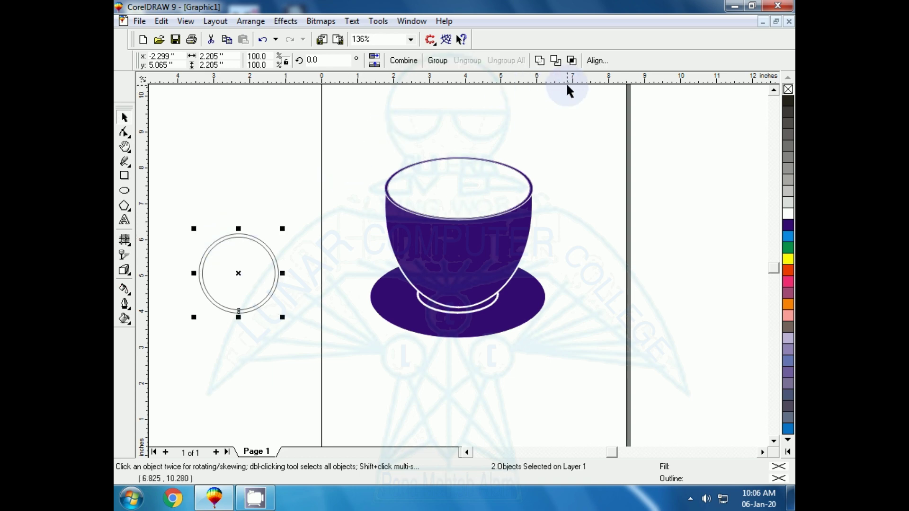
{"action": "key", "text": "ctrl+l"}
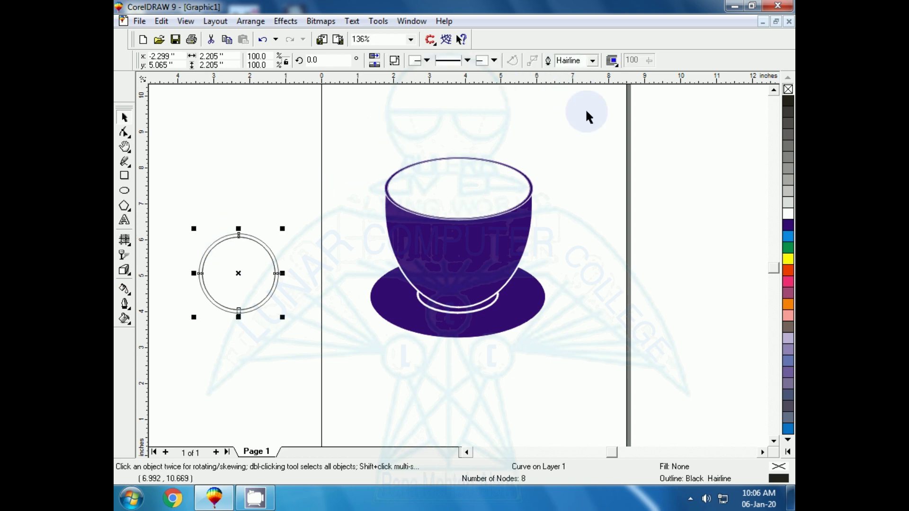
Fill the ring with blue and give it a white outline.
{"action": "left_click", "coordinate": [788, 227]}
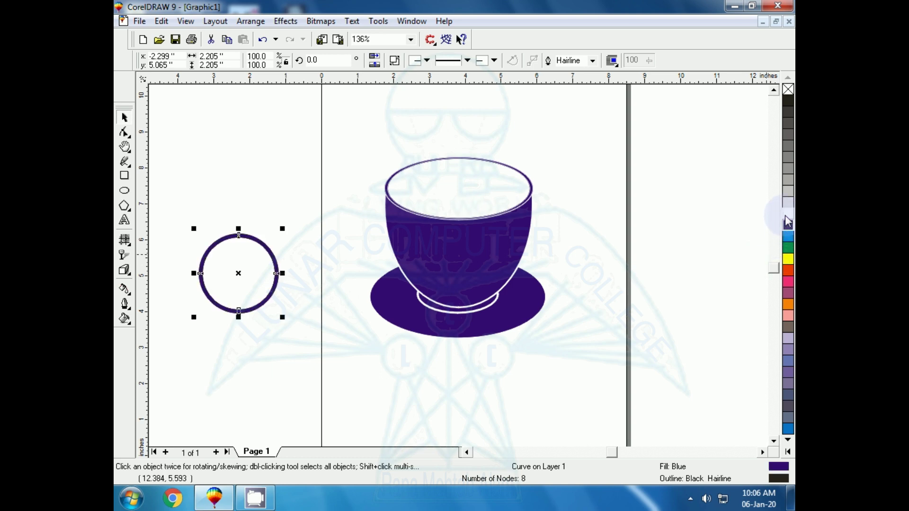
{"action": "right_click", "coordinate": [787, 214]}
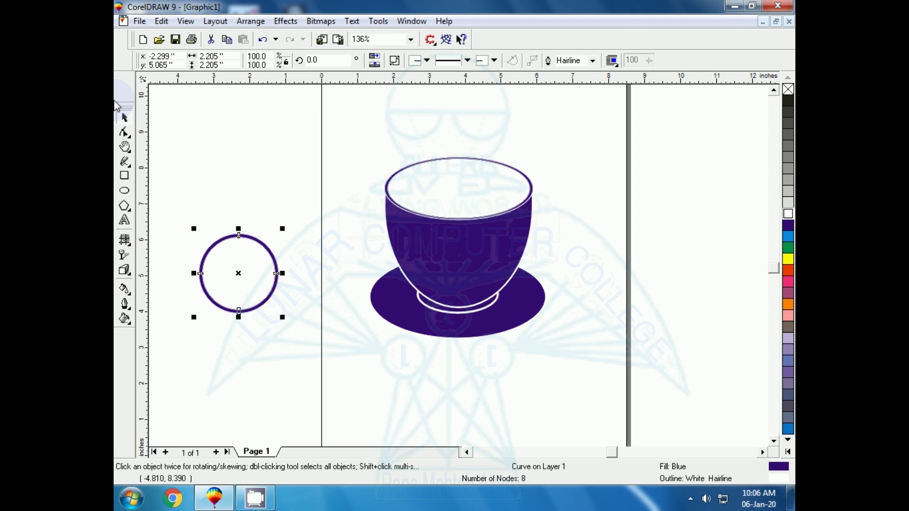
{"action": "left_click", "coordinate": [154, 216]}
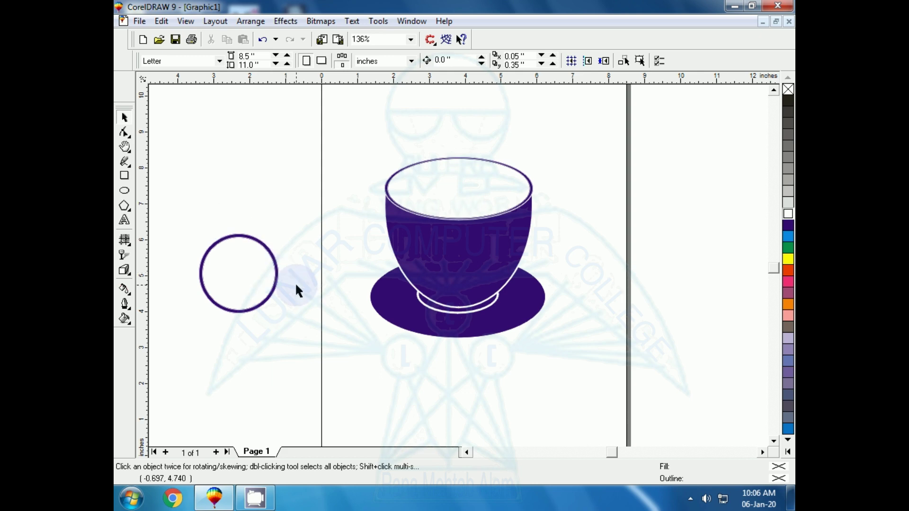
{"action": "left_click", "coordinate": [277, 278]}
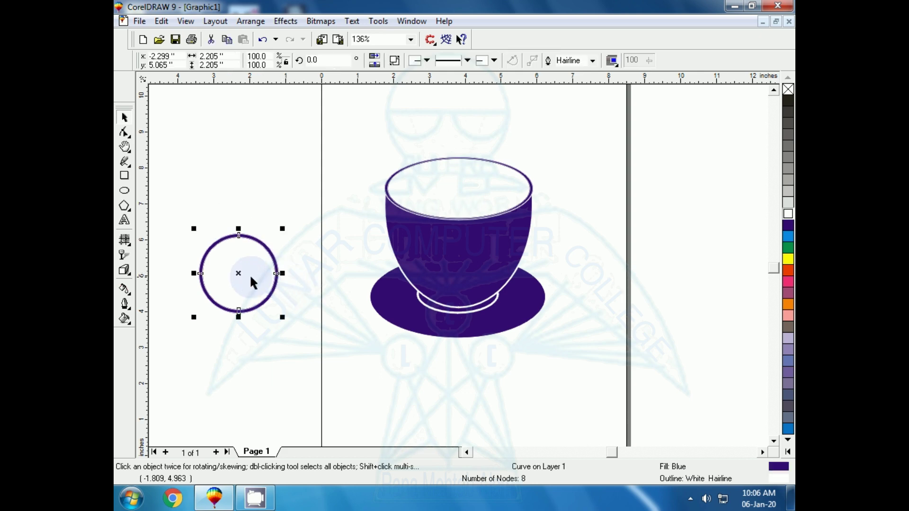
{"action": "left_click", "coordinate": [166, 212]}
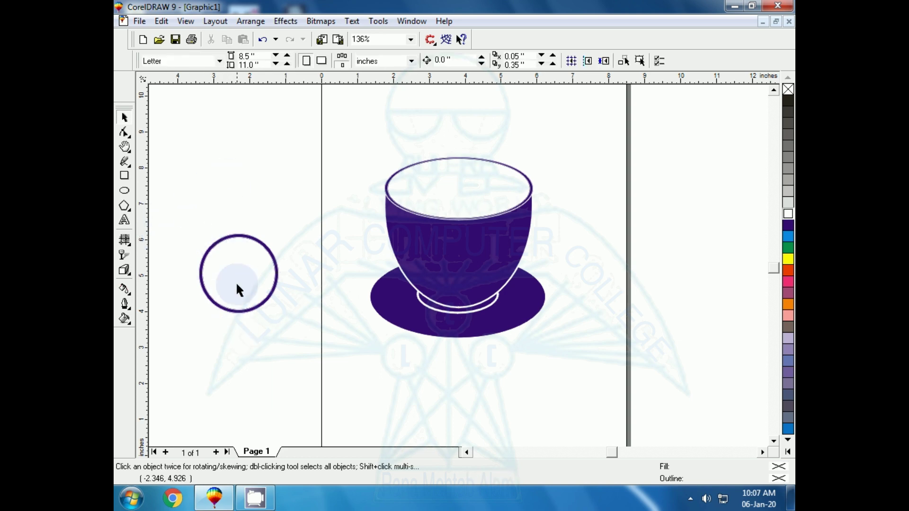
Move the blue ring off the leftover unfilled circle beneath it and delete that circle.
{"action": "left_click_drag", "start_coordinate": [237, 347], "coordinate": [115, 211]}
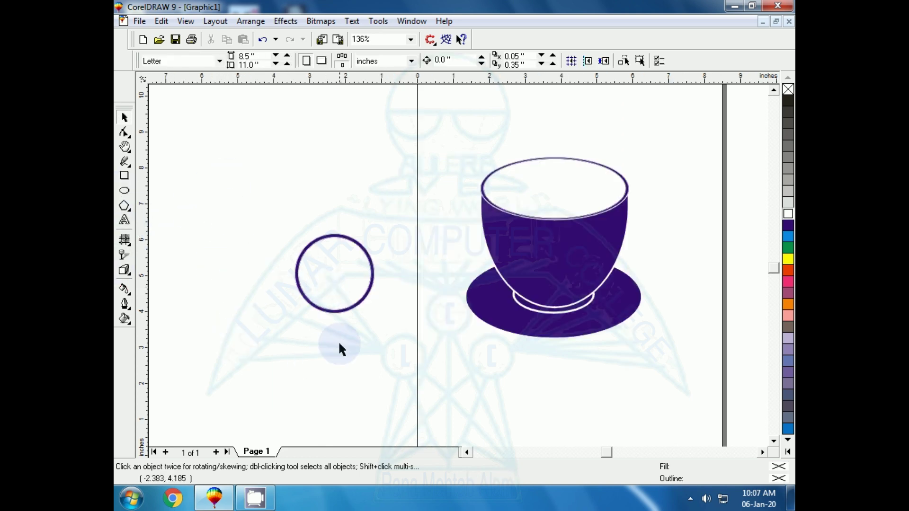
{"action": "left_click_drag", "start_coordinate": [203, 187], "coordinate": [407, 362]}
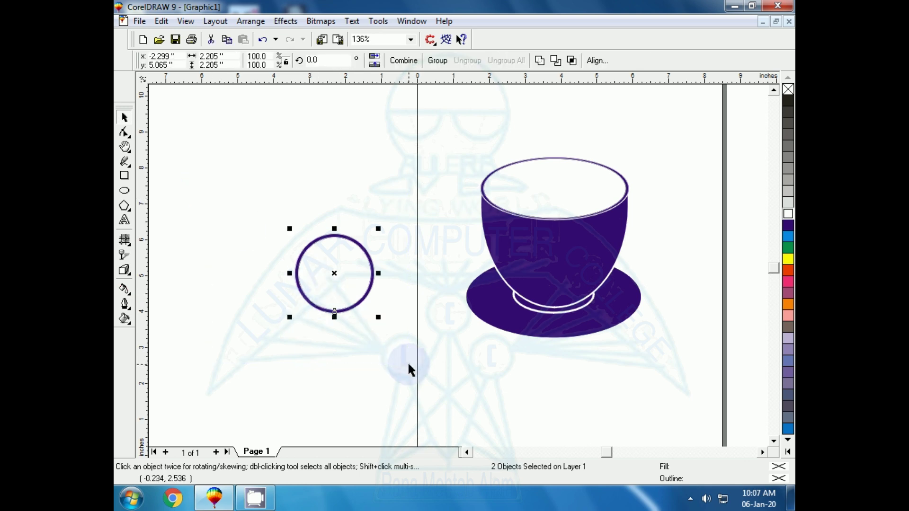
{"action": "key", "text": "shift+F2"}
{"action": "left_click", "coordinate": [253, 342]}
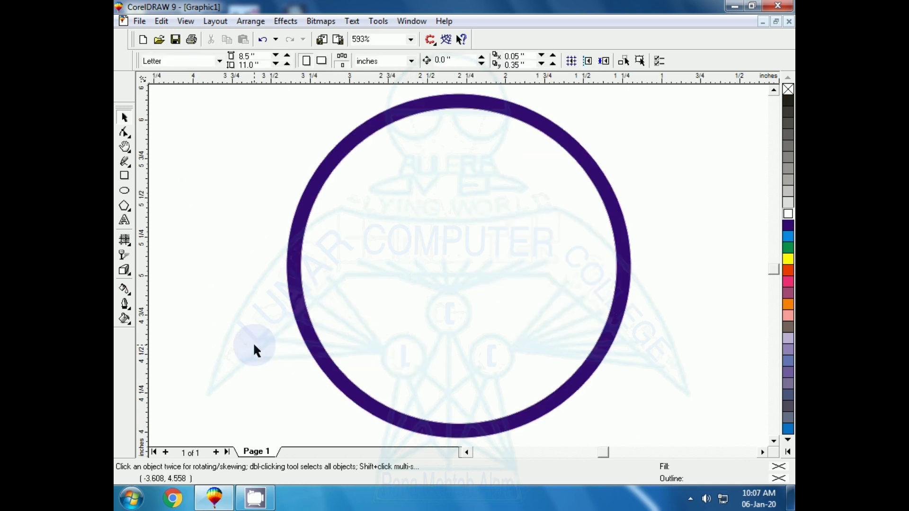
{"action": "key", "text": "F3"}
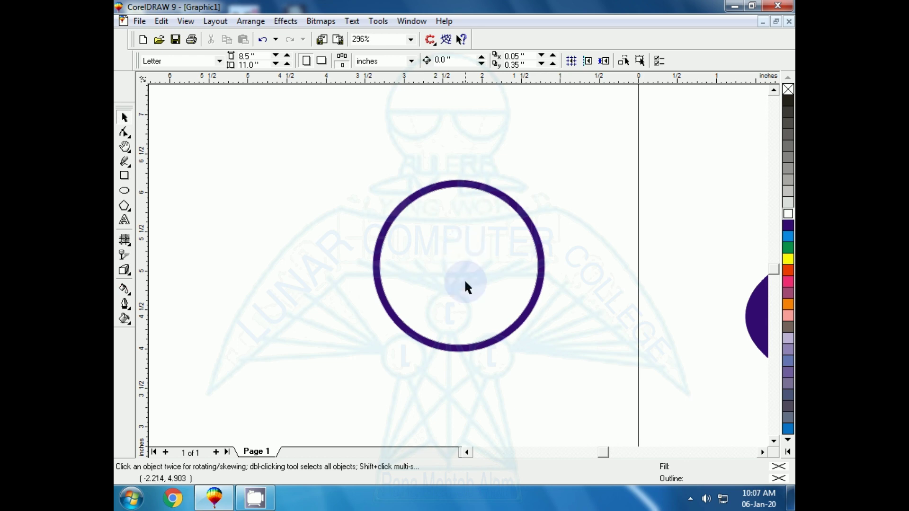
{"action": "left_click_drag", "start_coordinate": [453, 352], "coordinate": [295, 430]}
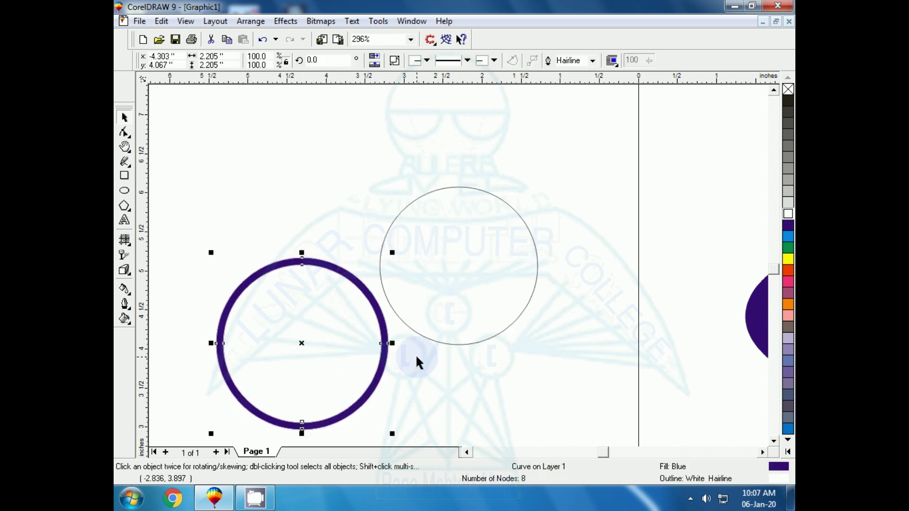
{"action": "left_click_drag", "start_coordinate": [447, 344], "coordinate": [475, 336]}
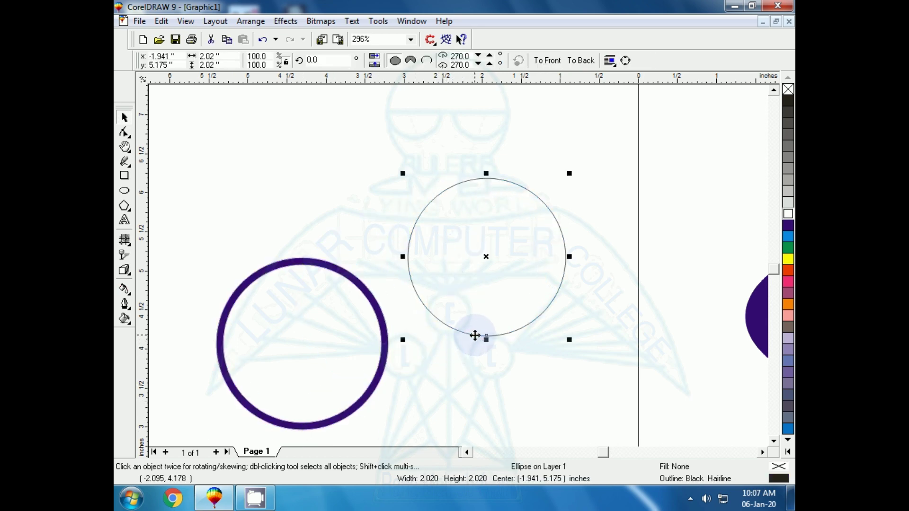
{"action": "key", "text": "Delete"}
Move the ring up and right, and draw a rectangle about 1.23 by 2.59 inches covering its left half.
{"action": "left_click_drag", "start_coordinate": [332, 403], "coordinate": [444, 323]}
{"action": "left_click", "coordinate": [124, 175]}
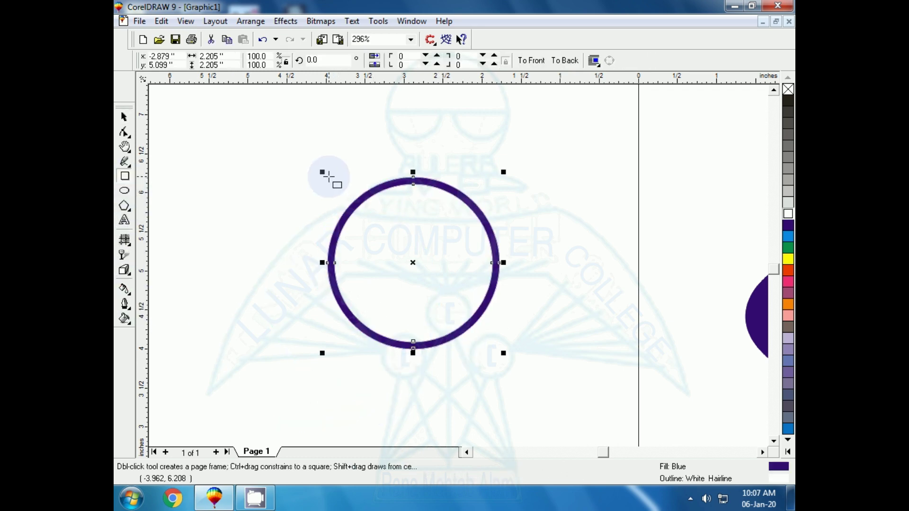
{"action": "left_click_drag", "start_coordinate": [317, 166], "coordinate": [412, 368]}
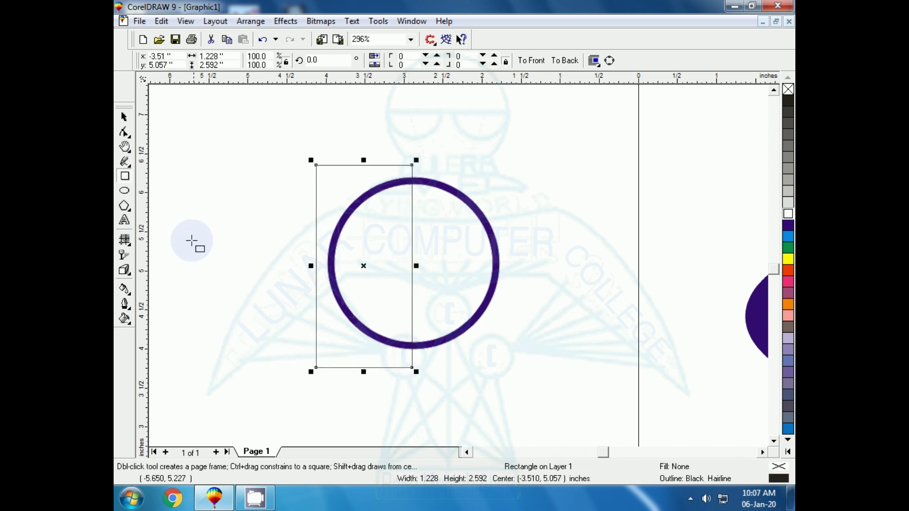
{"action": "left_click", "coordinate": [124, 116]}
{"action": "left_click", "coordinate": [250, 198]}
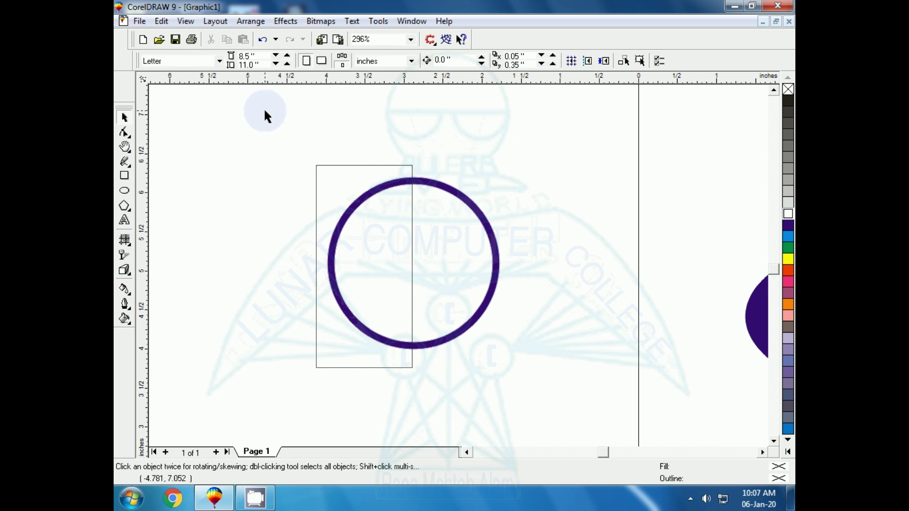
Trim the ring's left half away with the rectangle and delete the rectangle, keeping a half-ring handle.
{"action": "left_click_drag", "start_coordinate": [264, 113], "coordinate": [546, 425]}
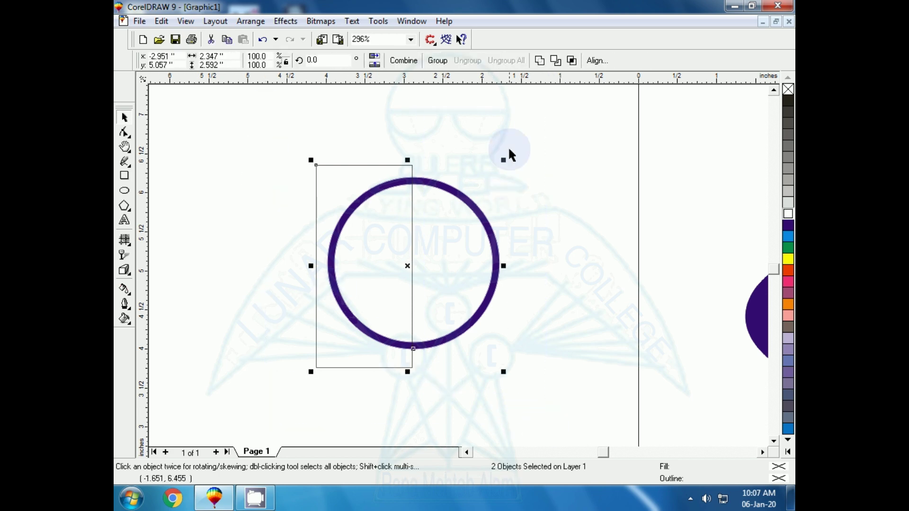
{"action": "left_click", "coordinate": [556, 60]}
{"action": "left_click", "coordinate": [349, 161]}
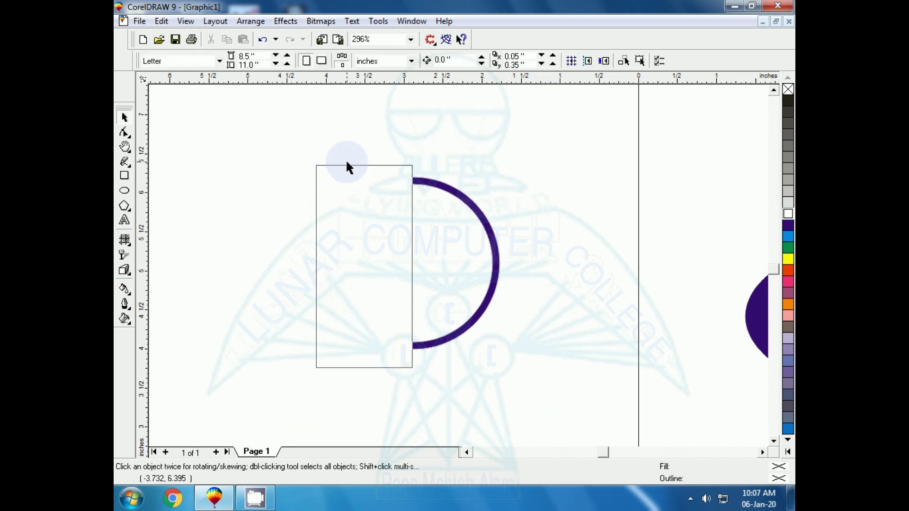
{"action": "left_click", "coordinate": [349, 166]}
{"action": "key", "text": "Delete"}
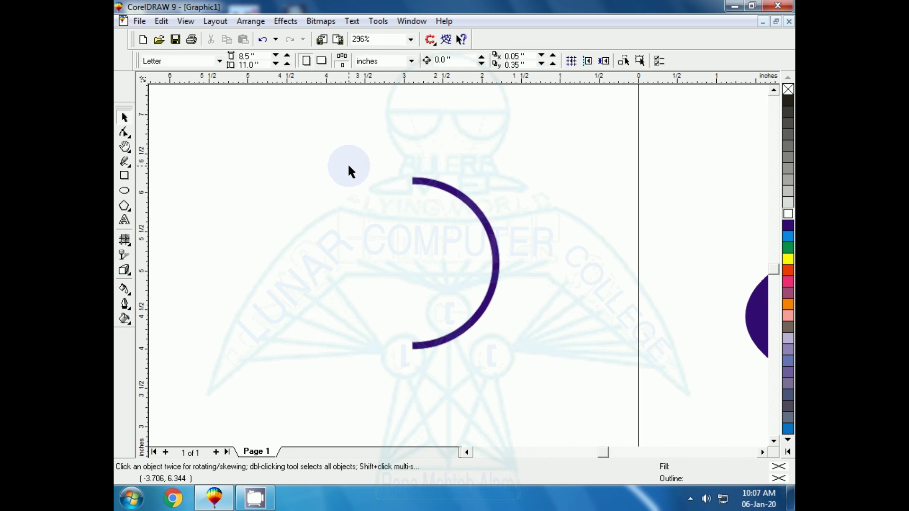
Move the half-ring handle onto the right side of the cup's body and reduce its height to about 1.69 inches.
{"action": "key", "text": "F3"}
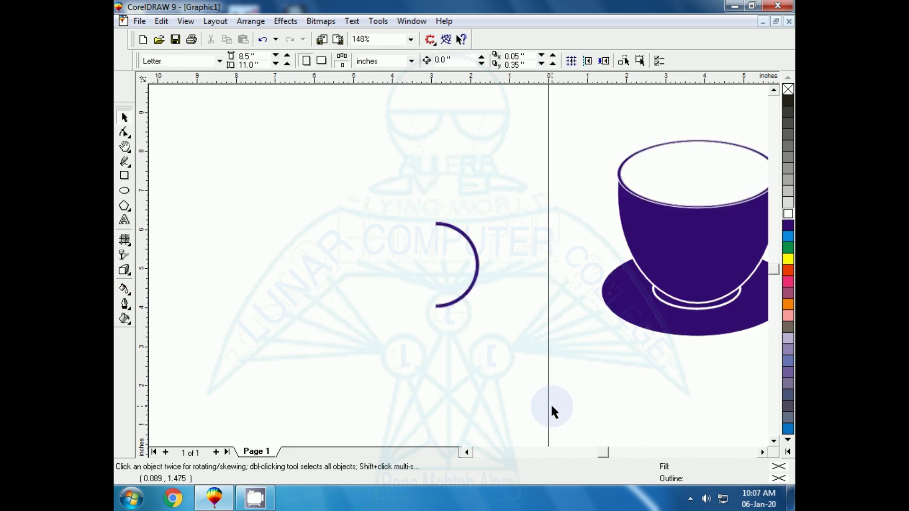
{"action": "left_click", "coordinate": [459, 300]}
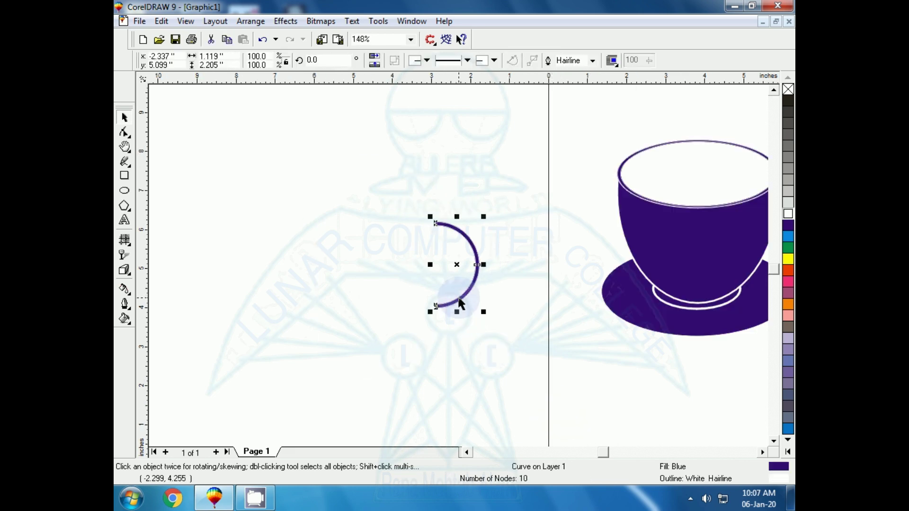
{"action": "key", "text": "F3"}
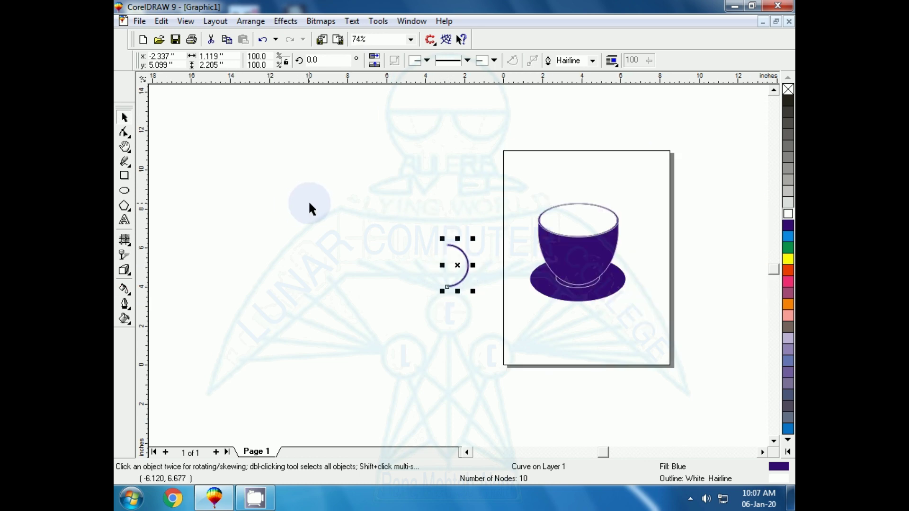
{"action": "left_click_drag", "start_coordinate": [456, 268], "coordinate": [600, 275]}
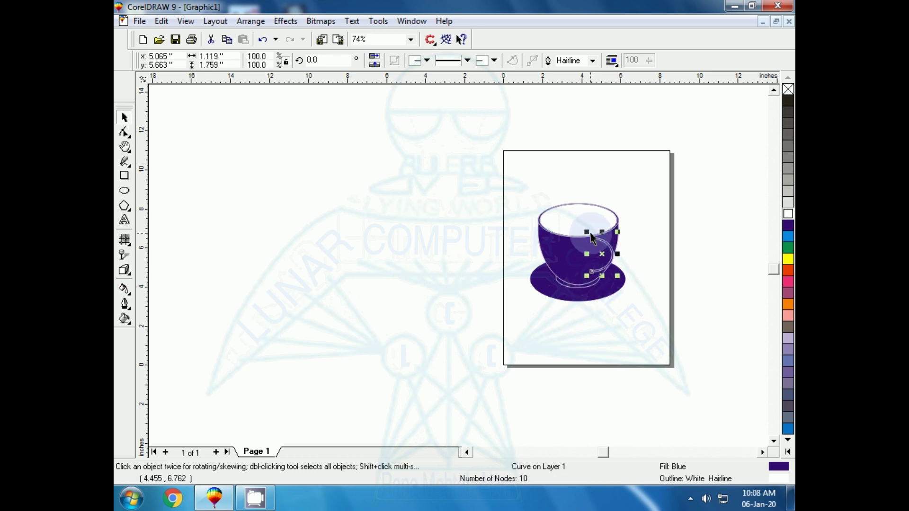
{"action": "key", "text": "shift+F2"}
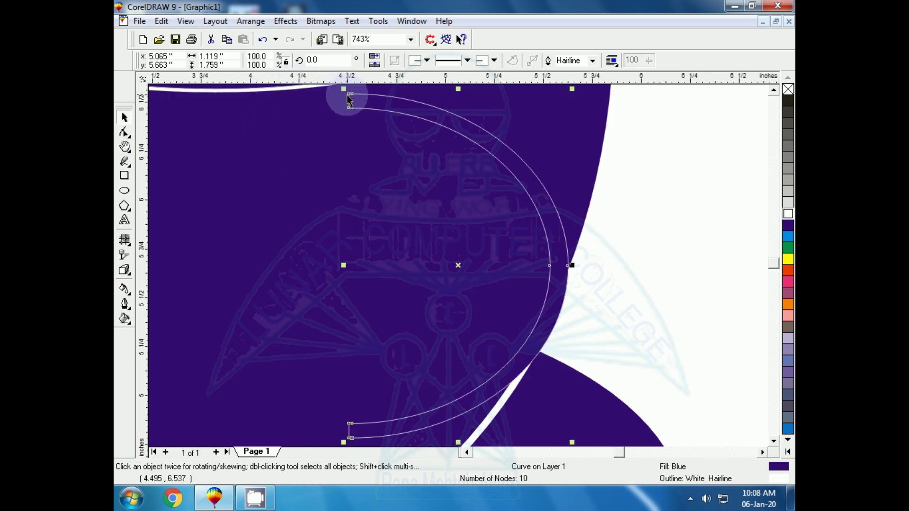
{"action": "left_click_drag", "start_coordinate": [458, 89], "coordinate": [456, 103]}
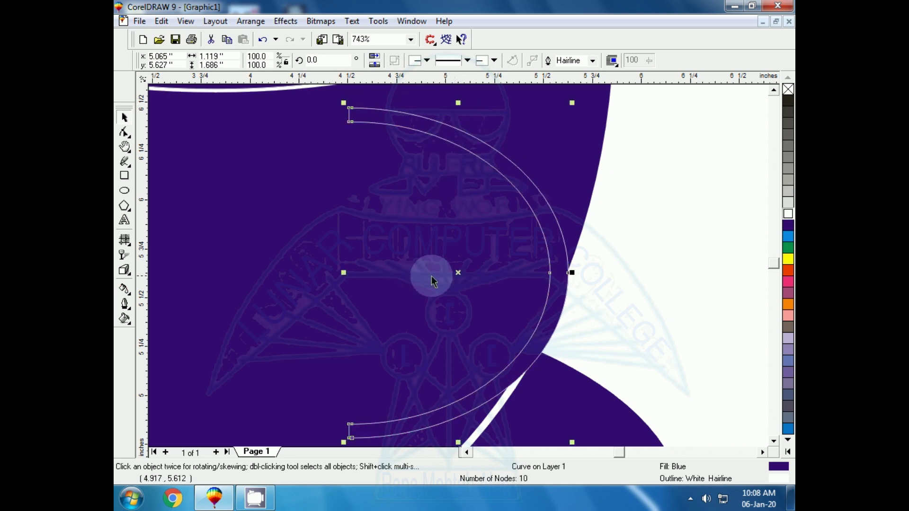
Skew the handle vertically so its curved outer side slants downward, to a height of about 1.76 inches, and deselect it.
{"action": "left_click", "coordinate": [459, 272]}
{"action": "left_click_drag", "start_coordinate": [573, 273], "coordinate": [405, 305]}
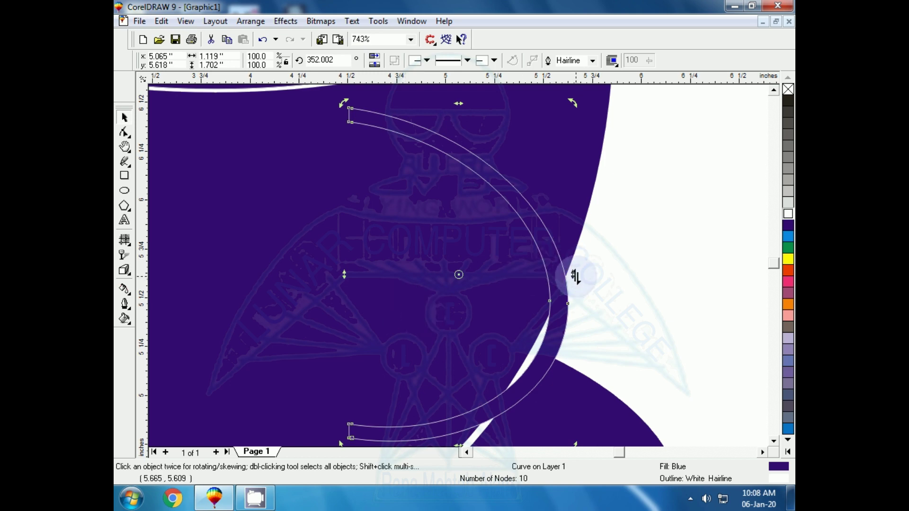
{"action": "left_click_drag", "start_coordinate": [575, 277], "coordinate": [498, 297]}
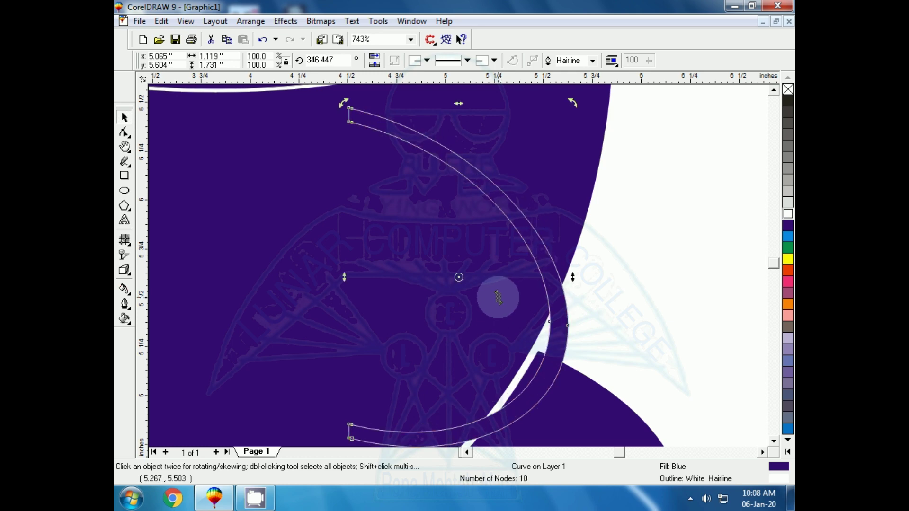
{"action": "left_click_drag", "start_coordinate": [573, 276], "coordinate": [461, 294]}
{"action": "key", "text": "F3"}
{"action": "key", "text": "F3"}
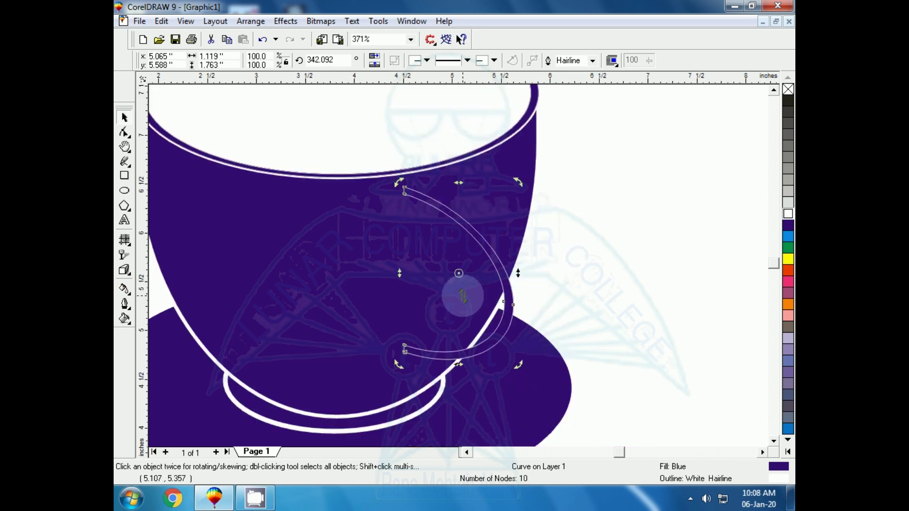
{"action": "left_click", "coordinate": [245, 319]}
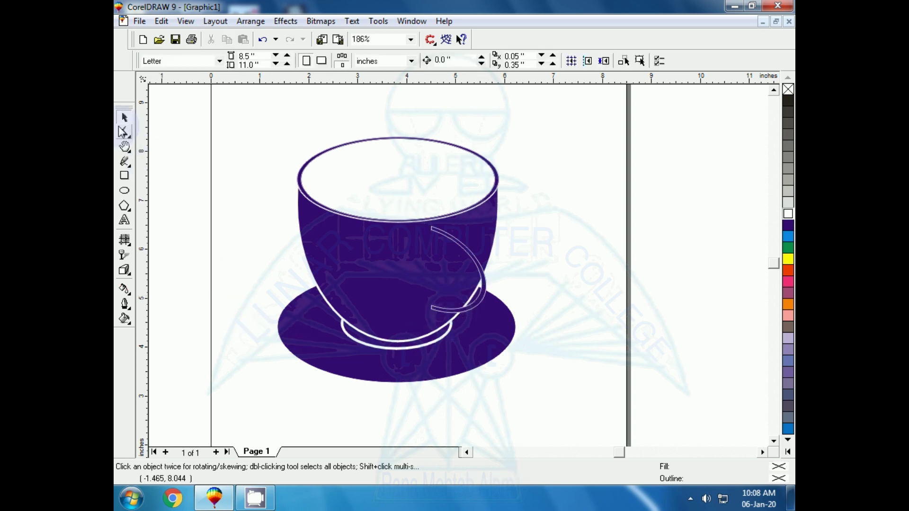
Set the outline width of the foot ellipse beneath the cup to 0.023 inches.
{"action": "left_click_drag", "start_coordinate": [238, 133], "coordinate": [579, 417]}
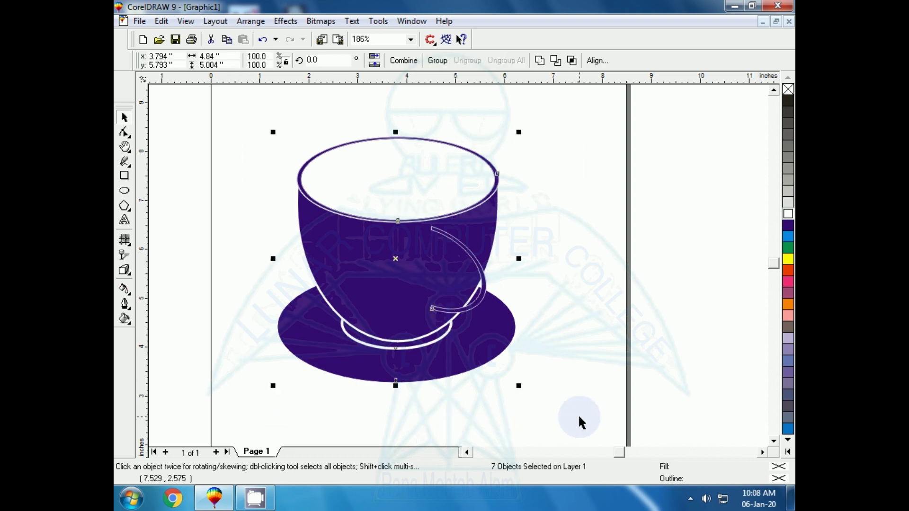
{"action": "key", "text": "shift+F2"}
{"action": "left_click", "coordinate": [257, 259]}
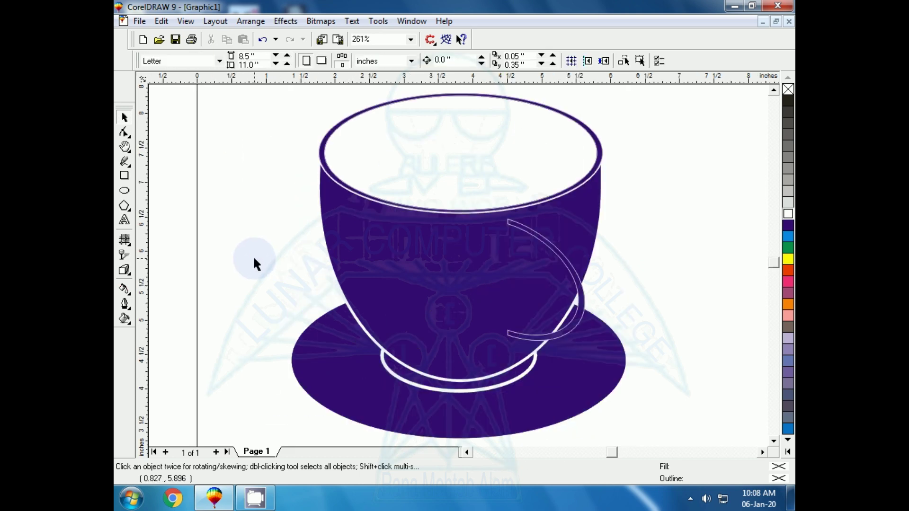
{"action": "left_click", "coordinate": [444, 392]}
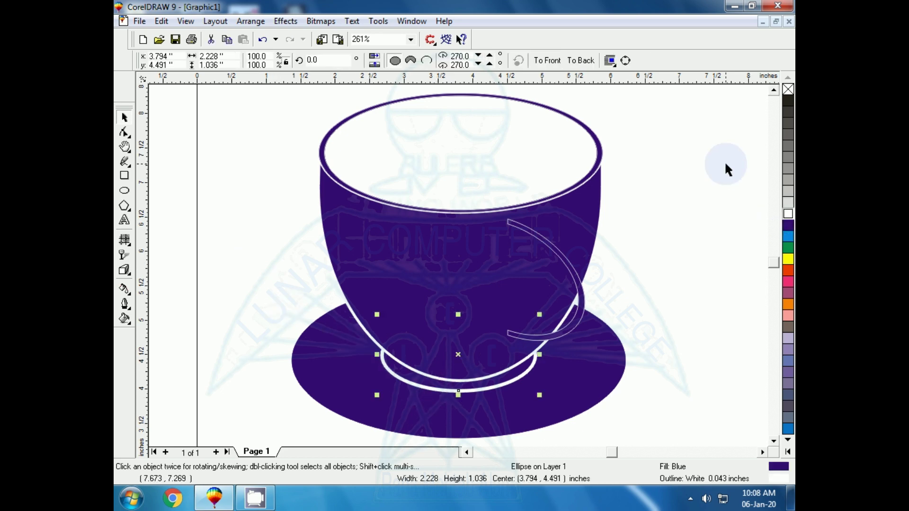
{"action": "key", "text": "F12"}
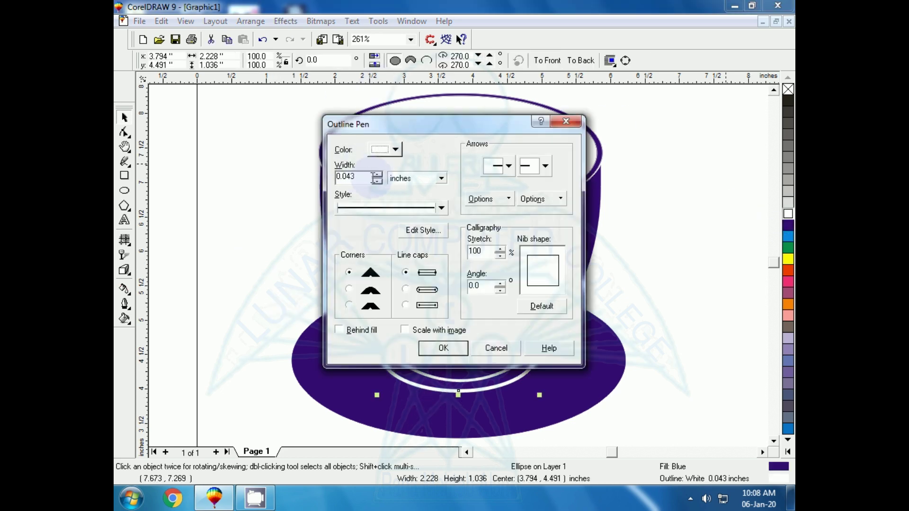
{"action": "left_click", "coordinate": [377, 182]}
{"action": "left_click", "coordinate": [378, 182]}
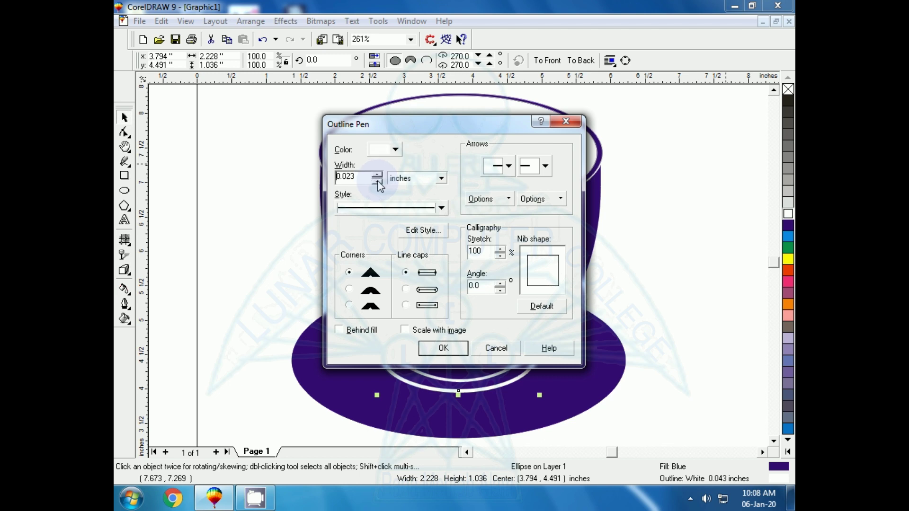
{"action": "left_click", "coordinate": [431, 347]}
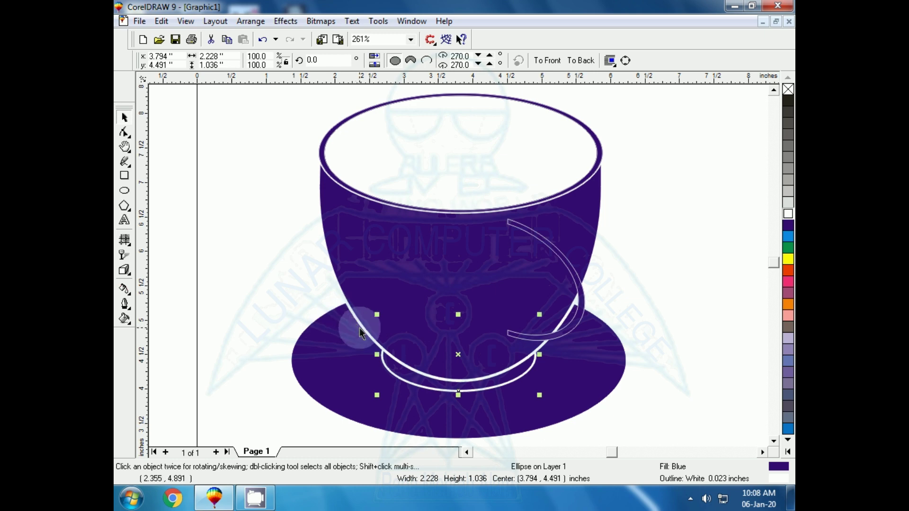
Set the white outline width of the cup's body to 0.013 inches.
{"action": "left_click", "coordinate": [401, 345]}
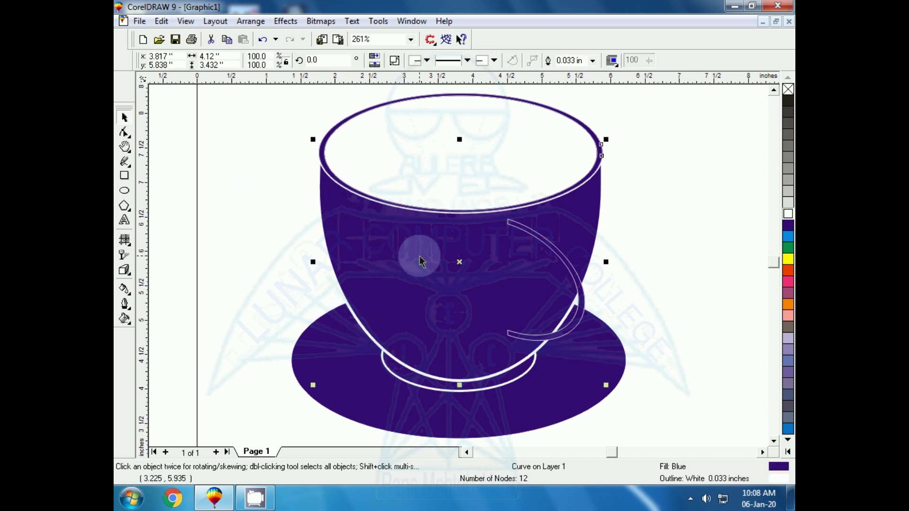
{"action": "key", "text": "F12"}
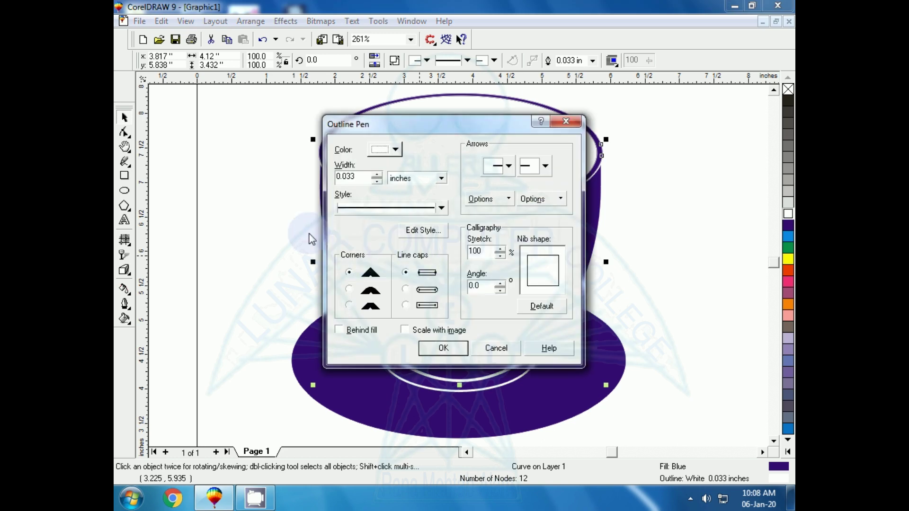
{"action": "left_click", "coordinate": [376, 181]}
{"action": "left_click", "coordinate": [377, 181]}
{"action": "left_click", "coordinate": [435, 349]}
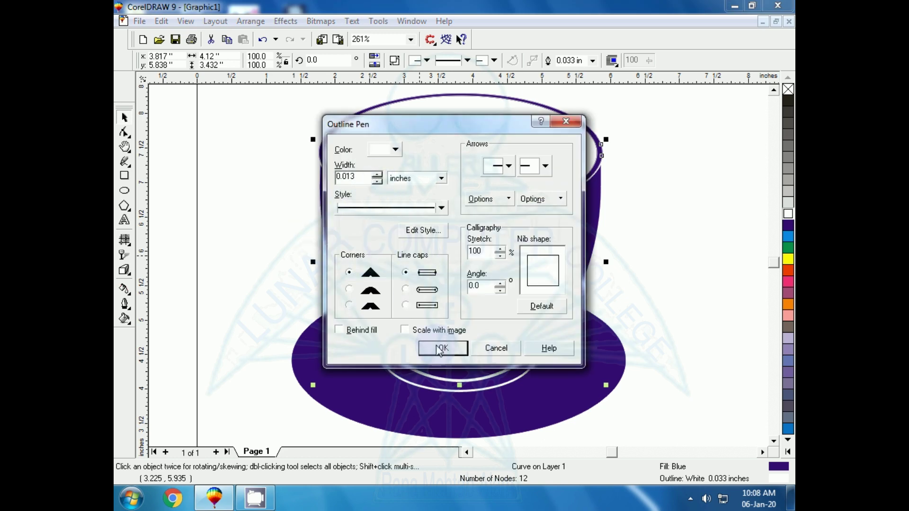
{"action": "left_click", "coordinate": [227, 284]}
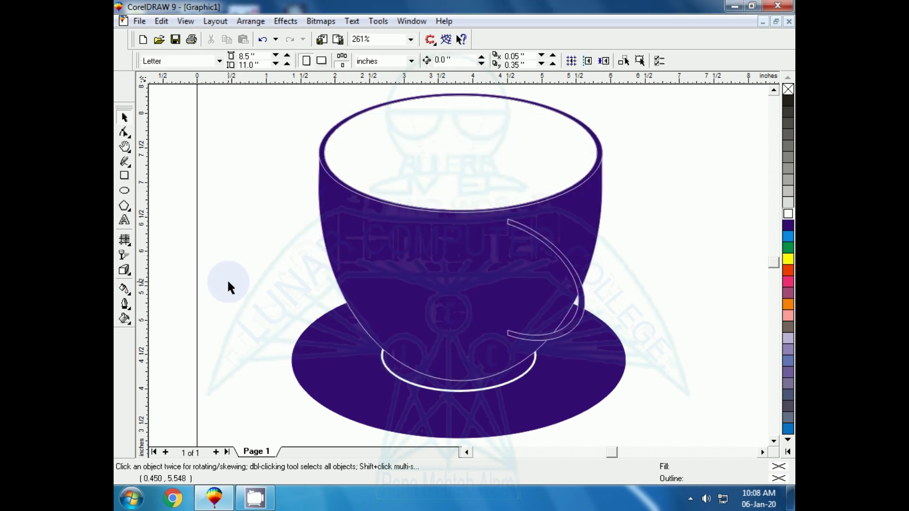
Thin the foot ellipse's white outline to a width of 0.013 inches and deselect it.
{"action": "left_click", "coordinate": [435, 392]}
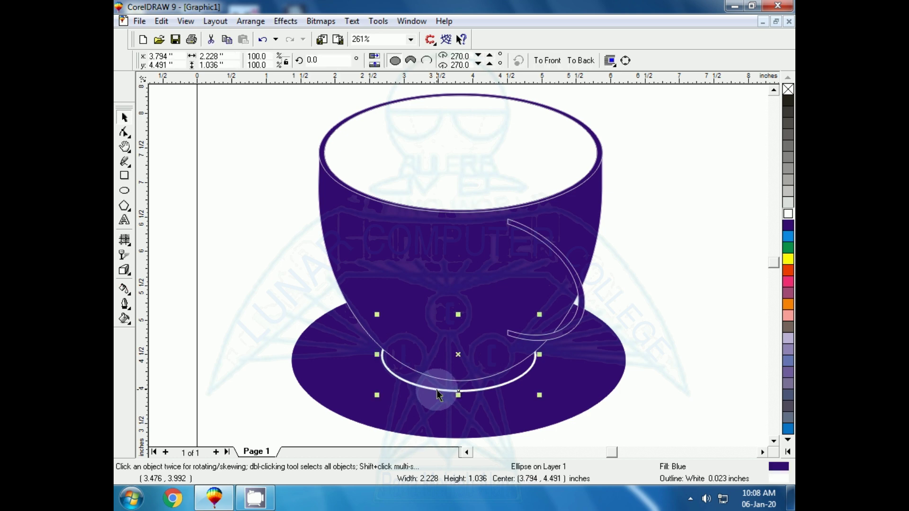
{"action": "key", "text": "F12"}
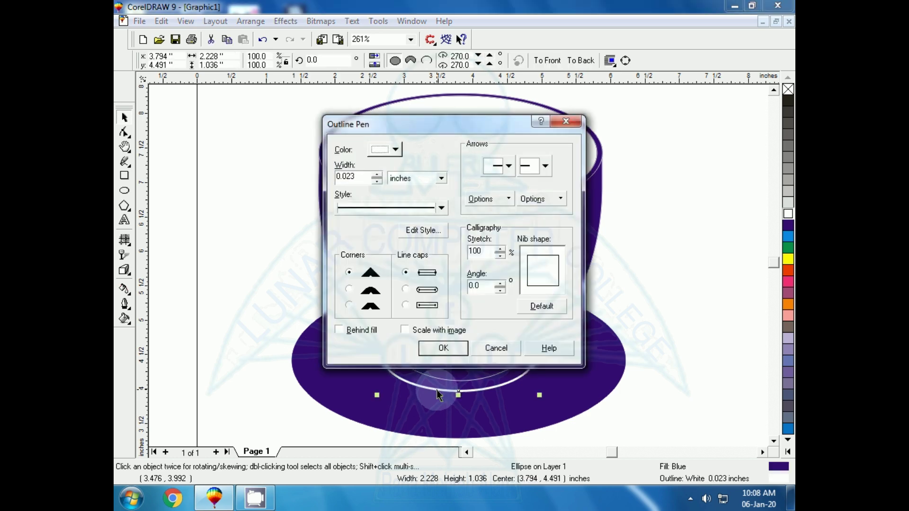
{"action": "left_click", "coordinate": [377, 182]}
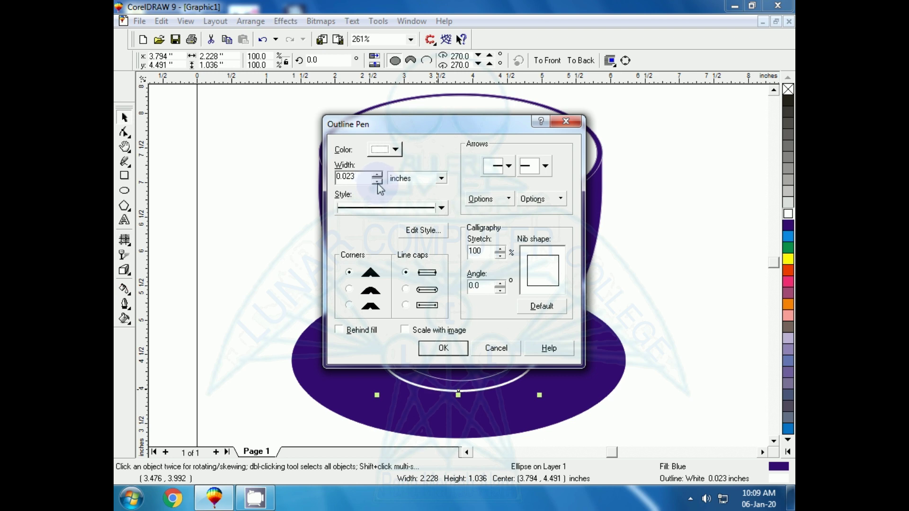
{"action": "left_click", "coordinate": [452, 347]}
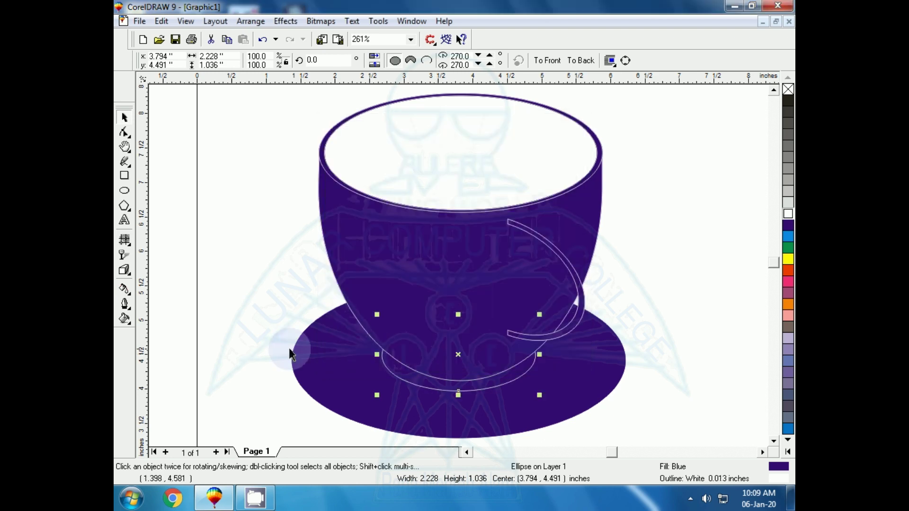
{"action": "left_click", "coordinate": [187, 286]}
{"action": "key", "text": "F3"}
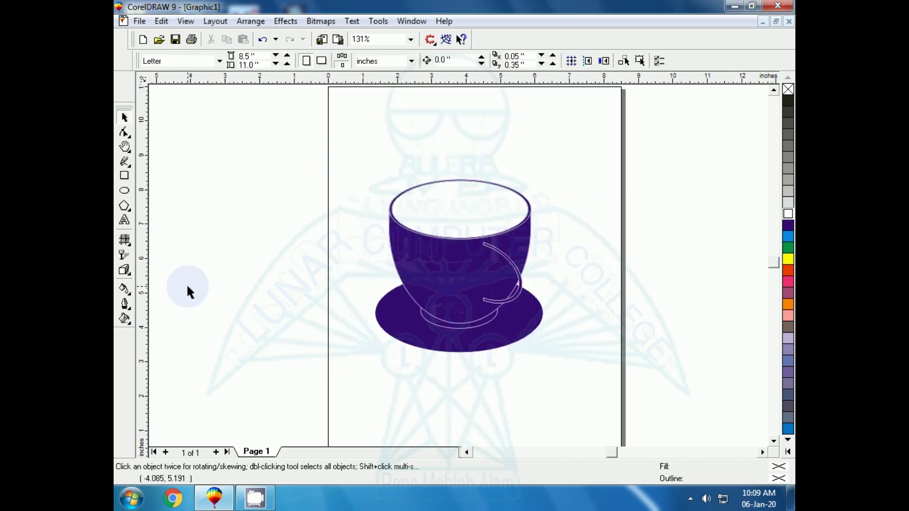